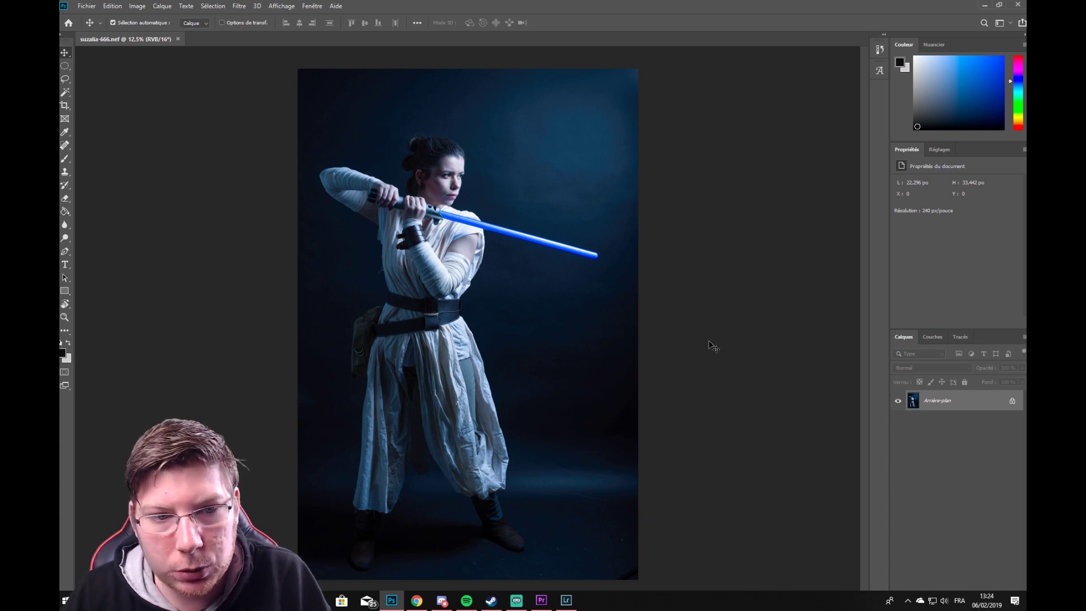
- Unlock the background layer and add a new empty layer, Calque 1, above the photo
left_click(1012, 402)
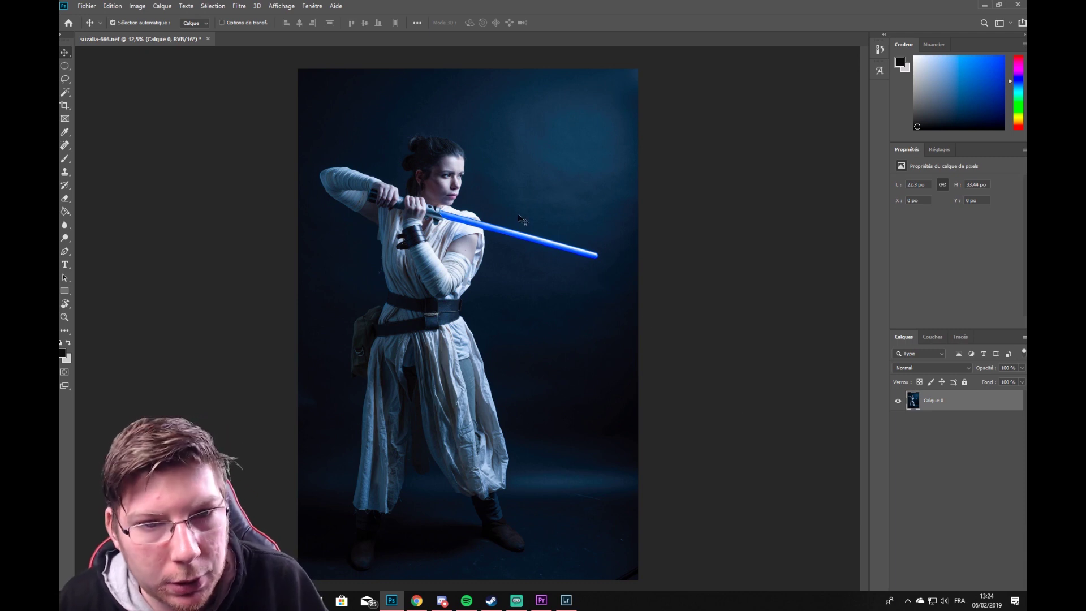
key("ctrl+shift+n")
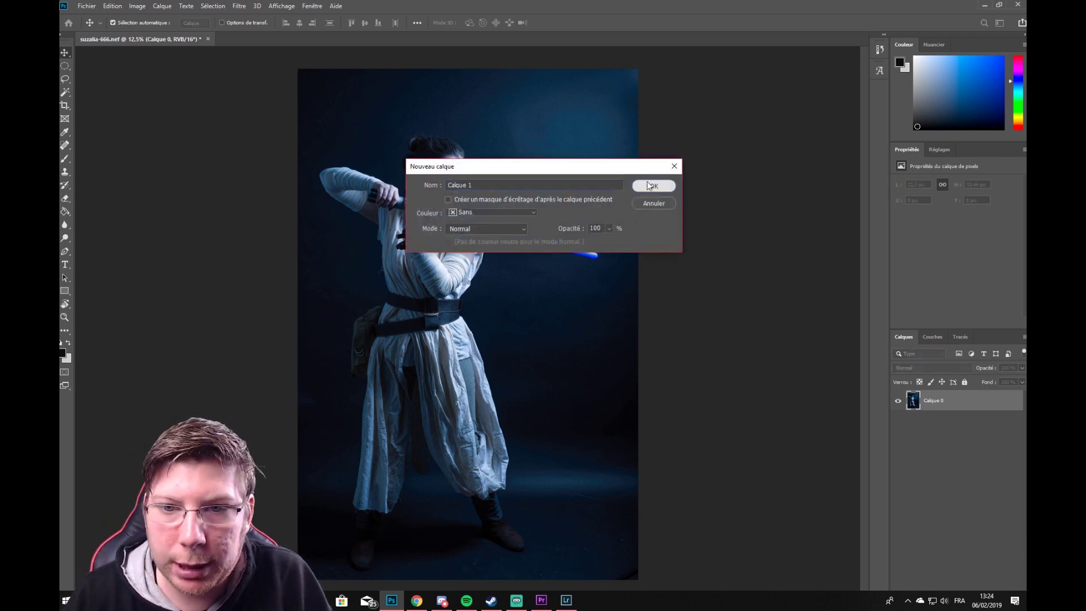
left_click(651, 186)
- Trace a closed Pen path around the whole blue saber blade, from the hilt to the rounded tip and back
left_click(65, 251)
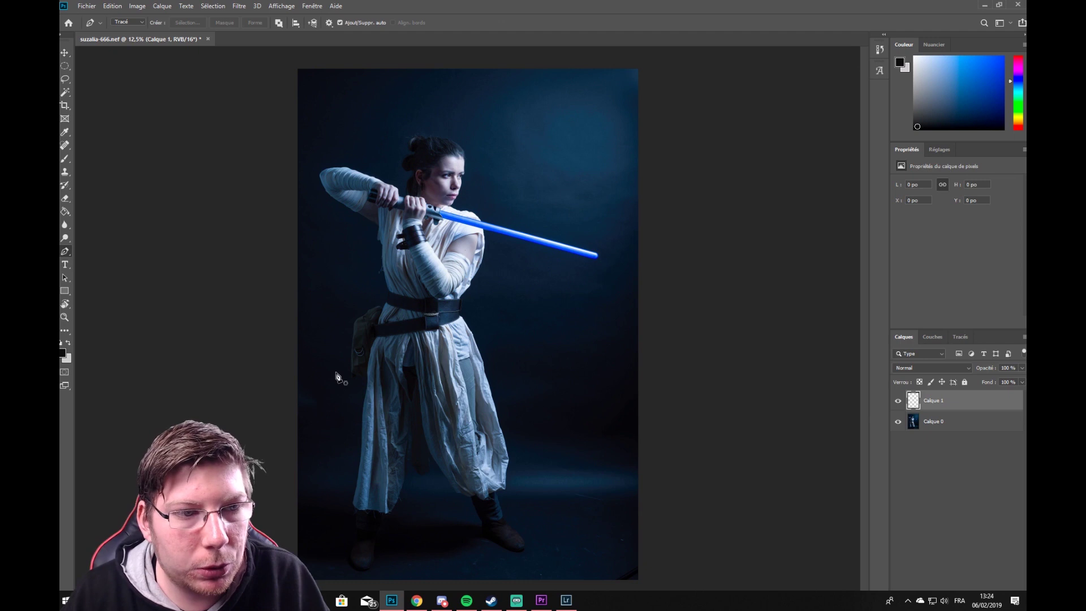
scroll(447, 211, "up", 12)
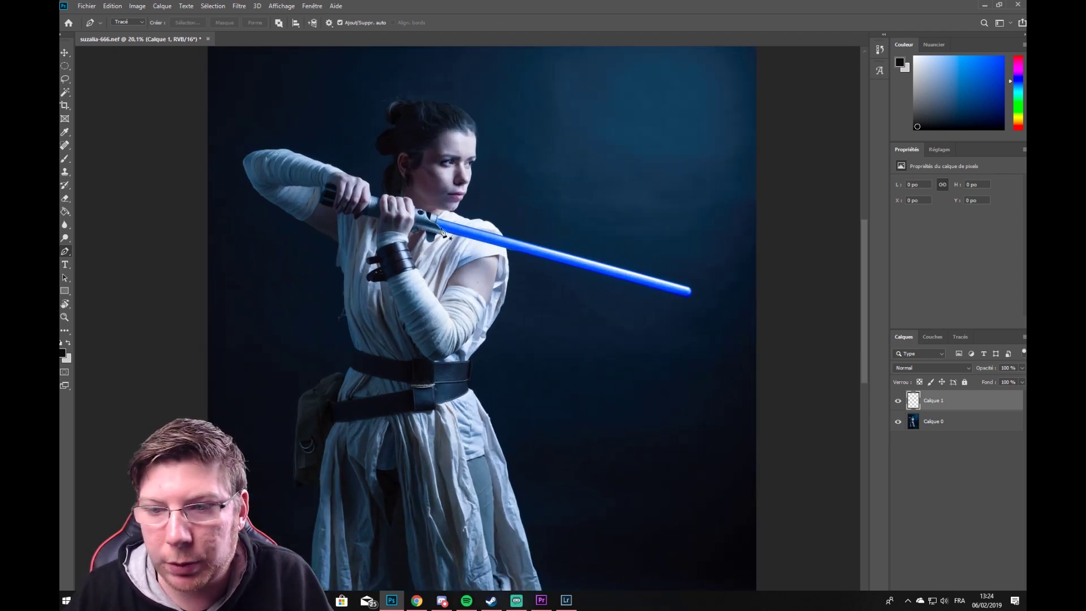
left_click_drag(596, 271, 504, 257)
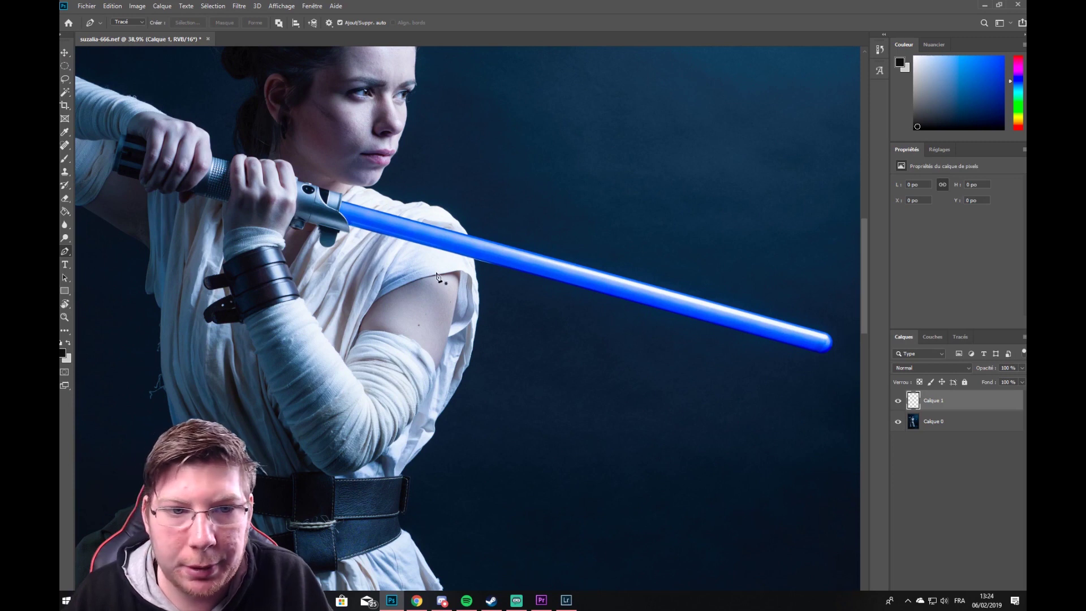
left_click(350, 226)
left_click_drag(607, 314, 346, 243)
left_click(590, 317)
scroll(622, 301, "up", 2)
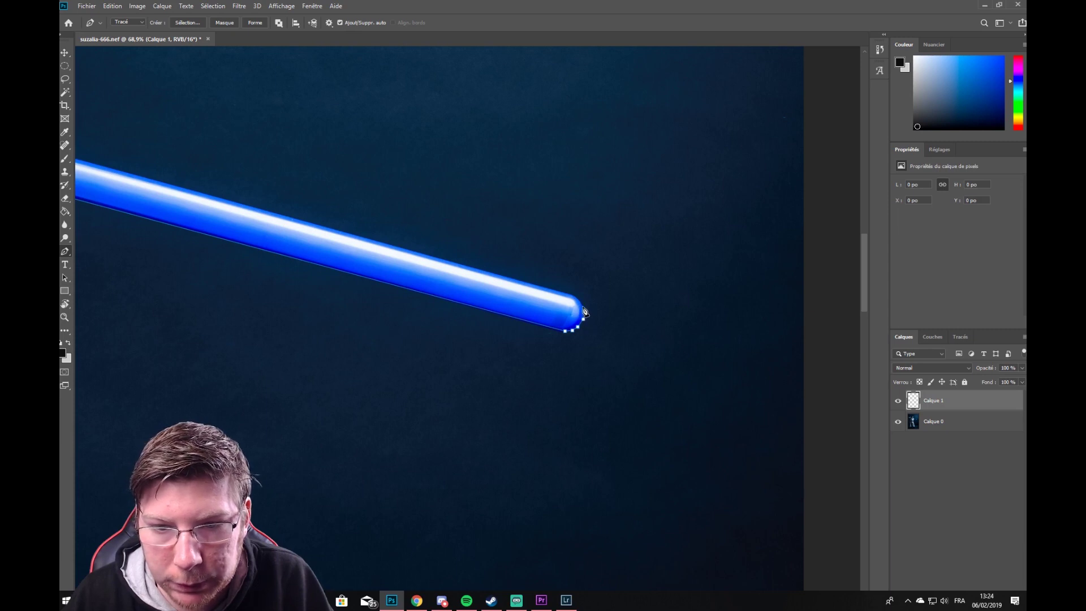
left_click_drag(465, 276, 875, 388)
left_click_drag(461, 317, 779, 397)
left_click(478, 273)
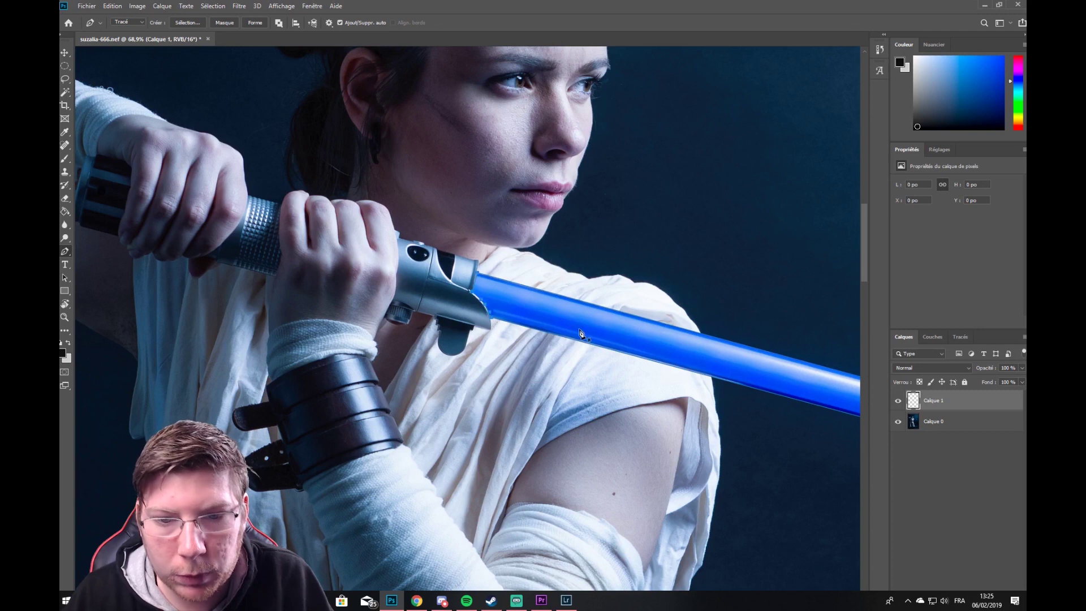
- Convert the blade path into a new anti-aliased selection
scroll(583, 337, "down", 2)
right_click(245, 290)
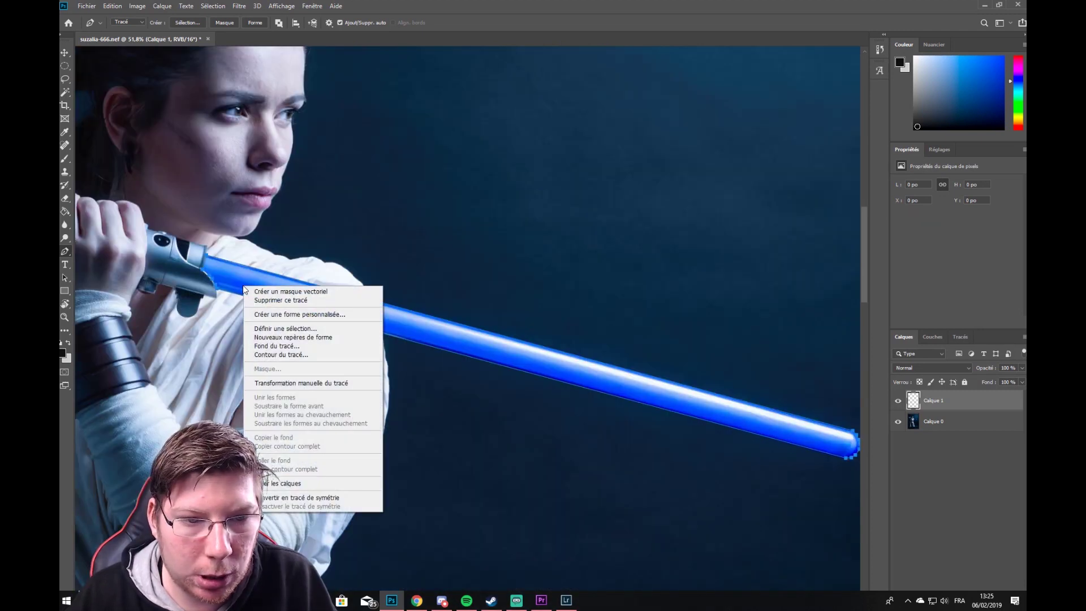
left_click(305, 329)
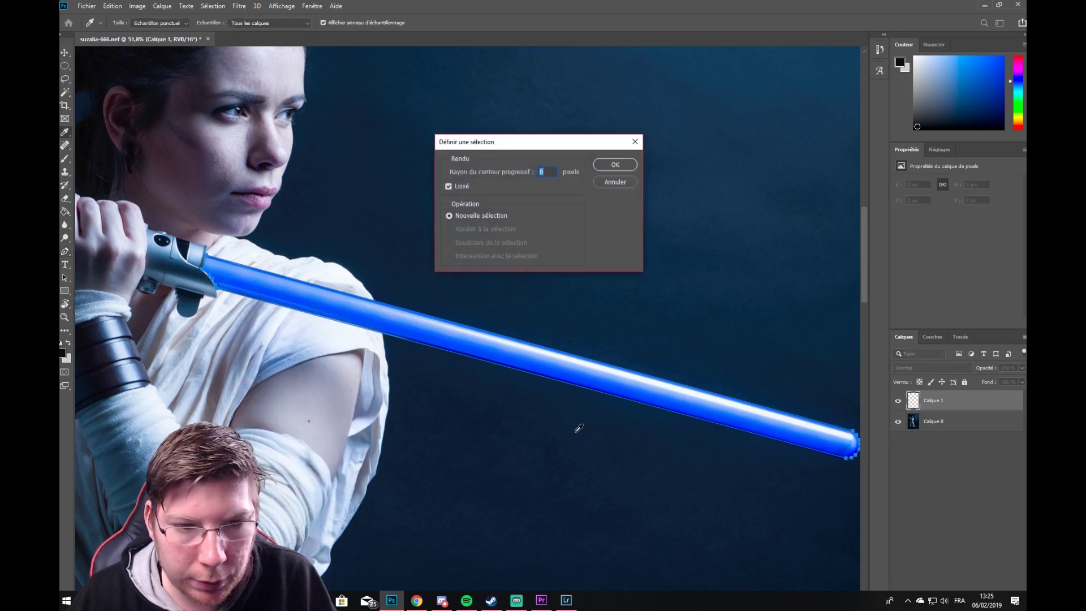
left_click(615, 164)
scroll(572, 320, "down", 3)
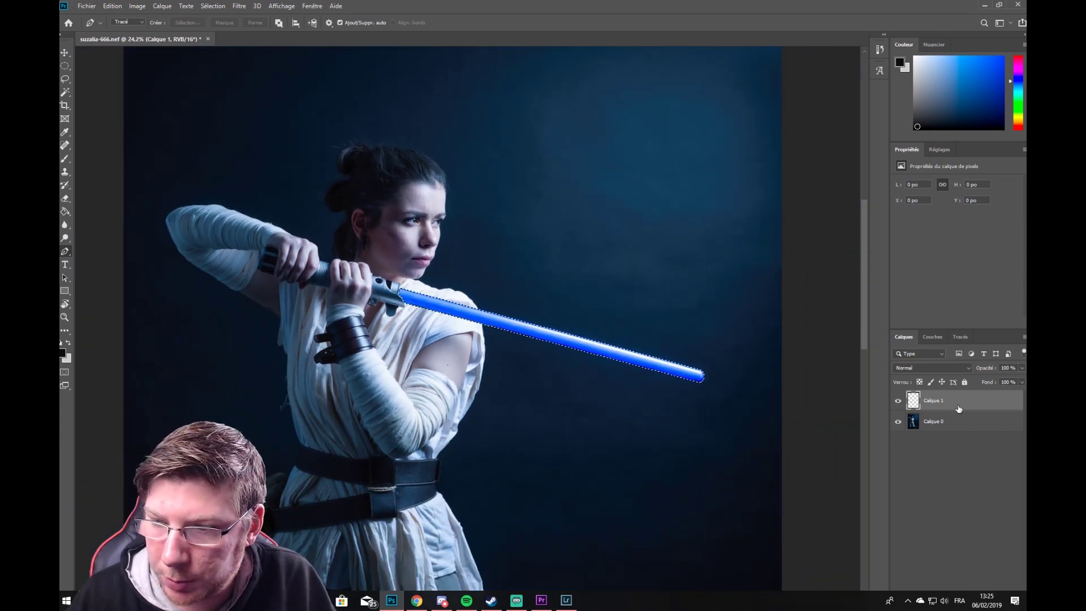
- Paint the selected blade solid white with the Brush on Calque 1, deselect it and compare with the layer hidden
left_click(67, 157)
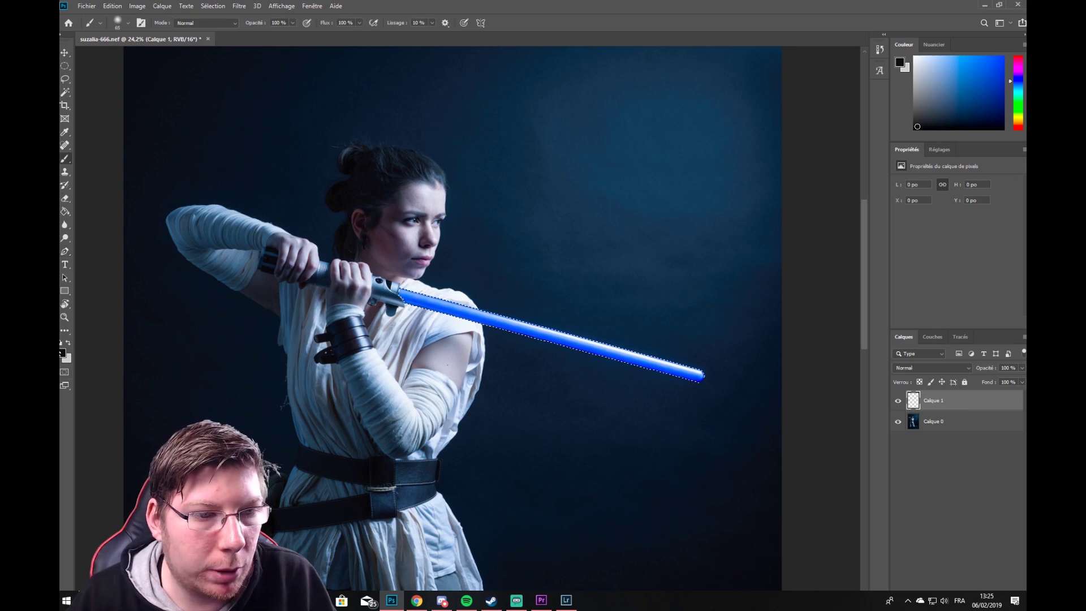
left_click(63, 353)
left_click_drag(781, 229, 603, 87)
left_click(980, 162)
left_click_drag(436, 272, 464, 273)
mouse_move(396, 296)
left_mouse_down()
mouse_move(674, 344)
mouse_move(846, 399)
mouse_move(757, 389)
mouse_move(406, 302)
mouse_move(696, 336)
left_mouse_up()
left_click(65, 66)
right_click(519, 325)
left_click(521, 330)
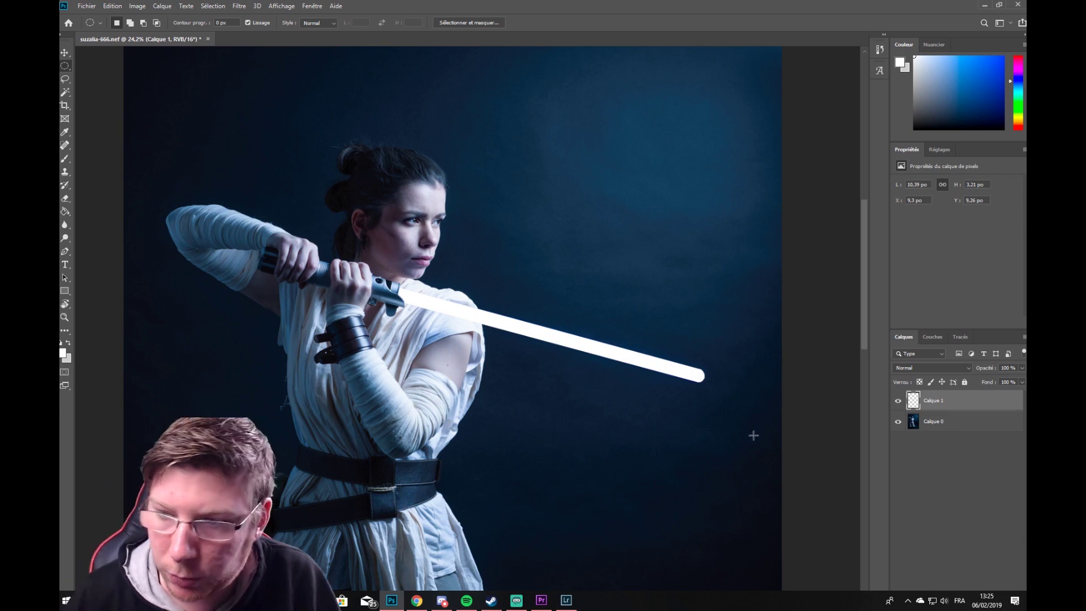
left_click(897, 401)
left_click(898, 401)
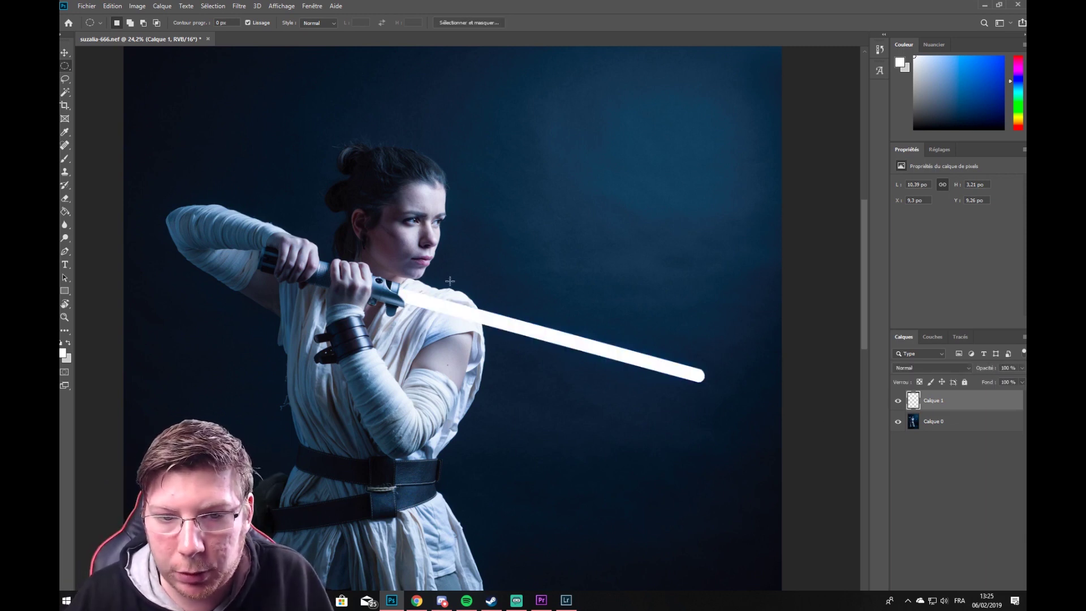
- Enable the Inner Glow and Outer Glow layer styles on Calque 1
right_click(970, 400)
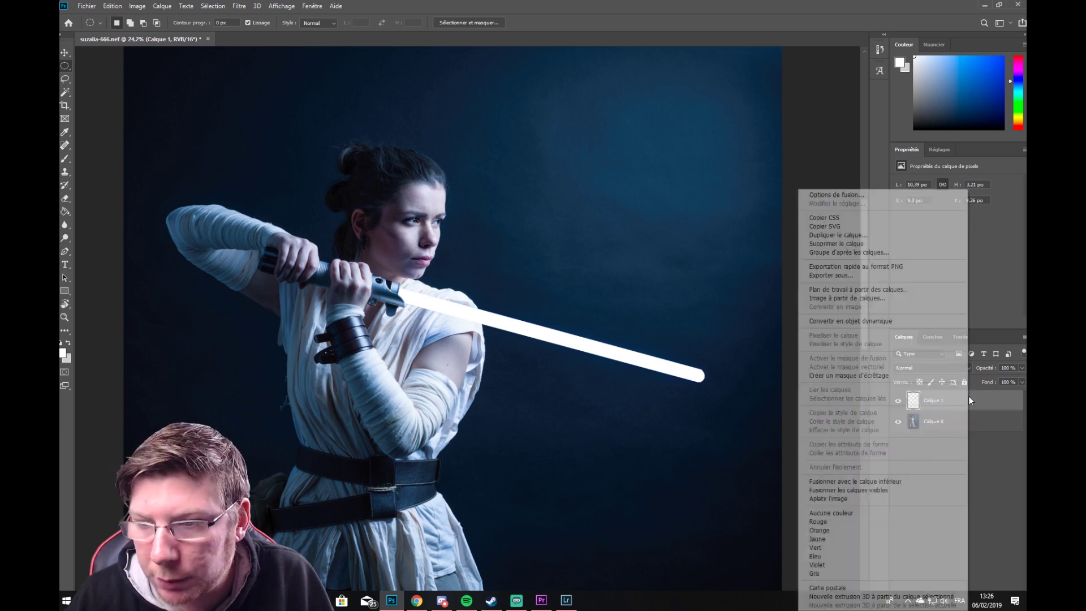
left_click(872, 195)
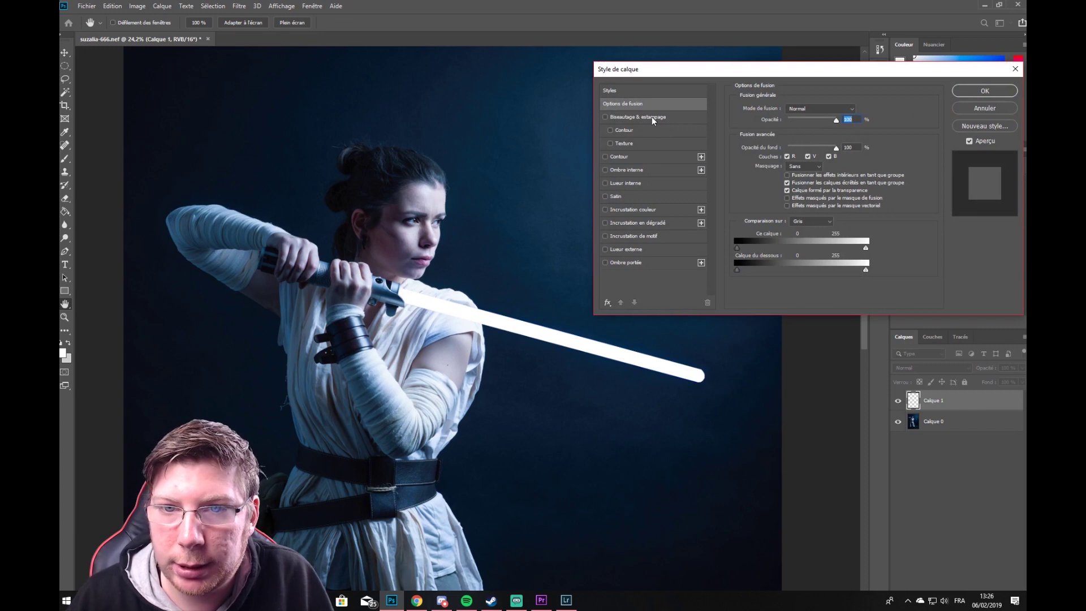
left_click(619, 183)
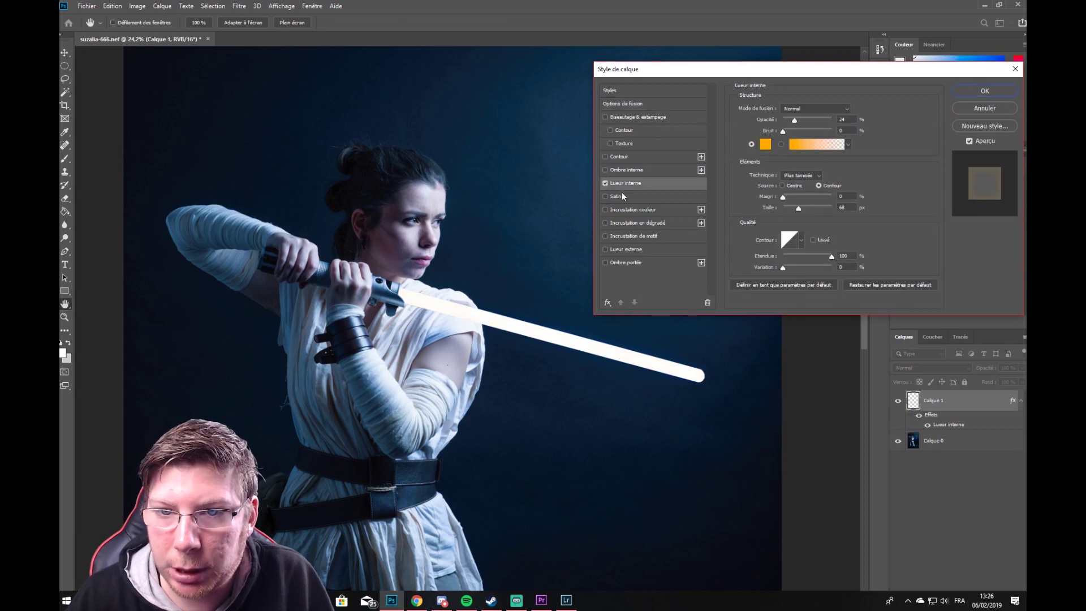
left_click(625, 249)
- Change the Inner Glow colour to a saturated blue
left_click(634, 184)
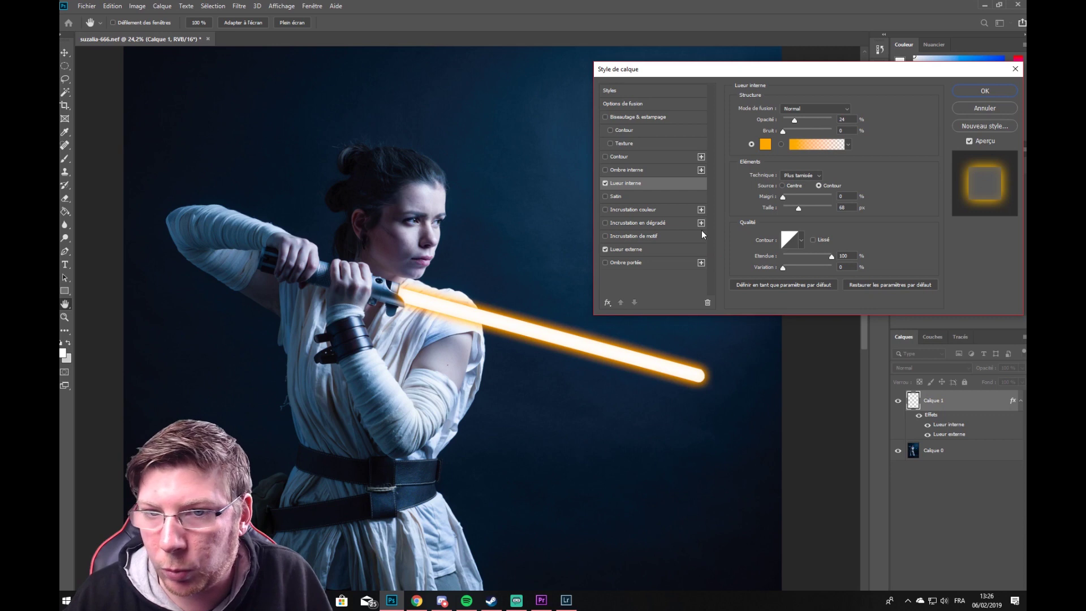
left_click(766, 145)
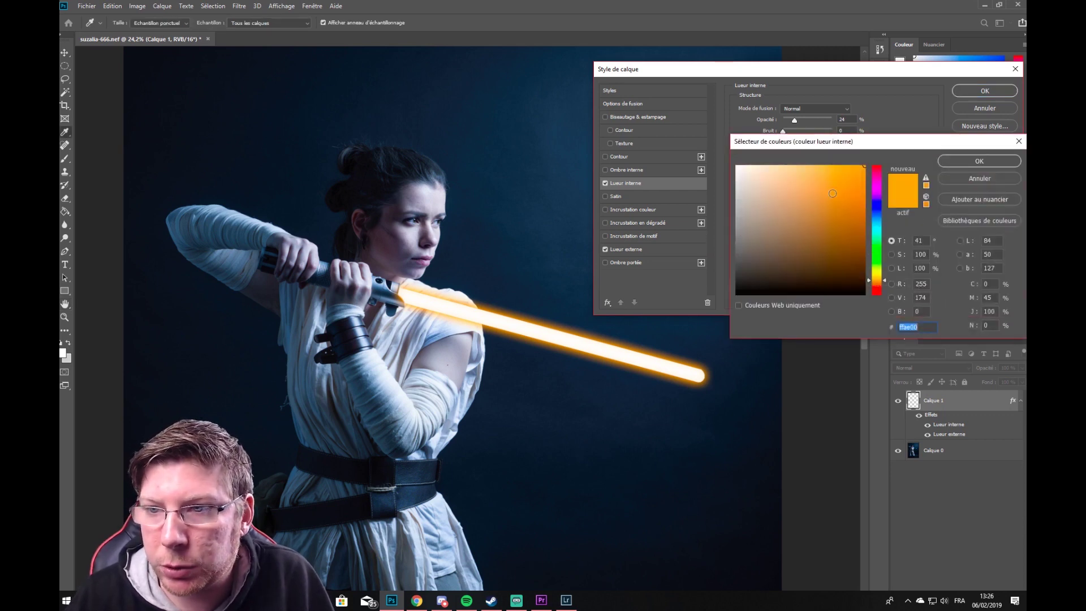
left_click(877, 215)
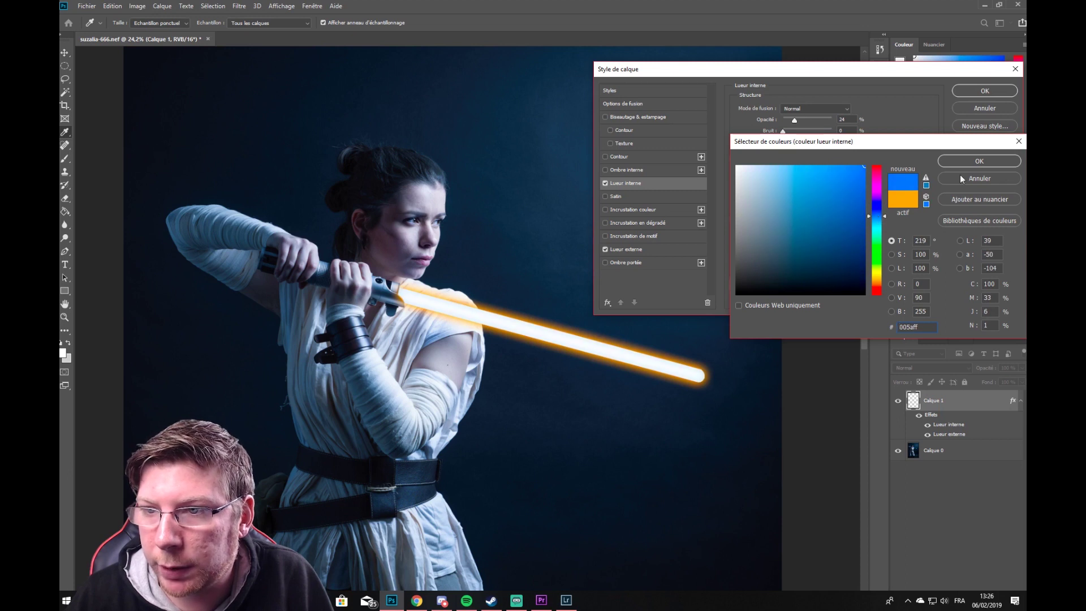
left_click_drag(881, 215, 883, 214)
left_click(979, 161)
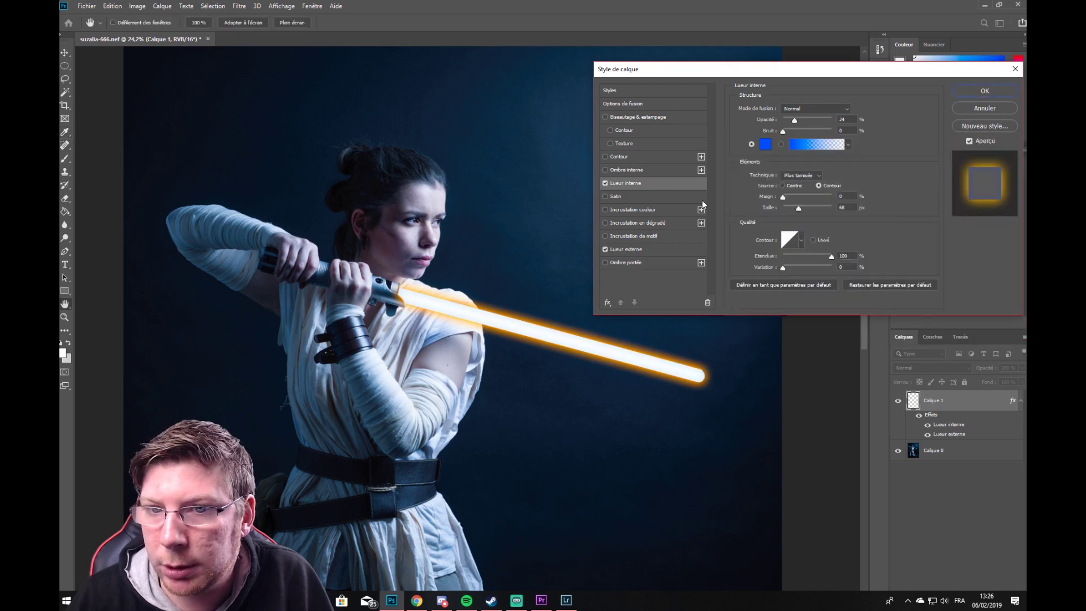
- Change the Outer Glow colour to blue 0030ff
left_click(627, 250)
left_click(765, 144)
left_click_drag(878, 215, 877, 210)
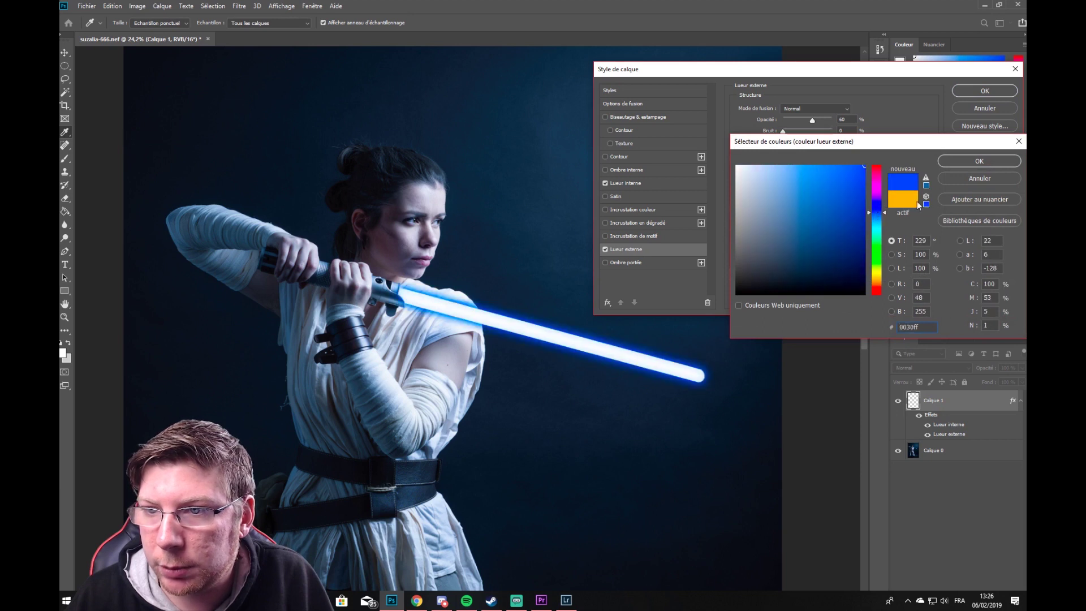
left_click(979, 162)
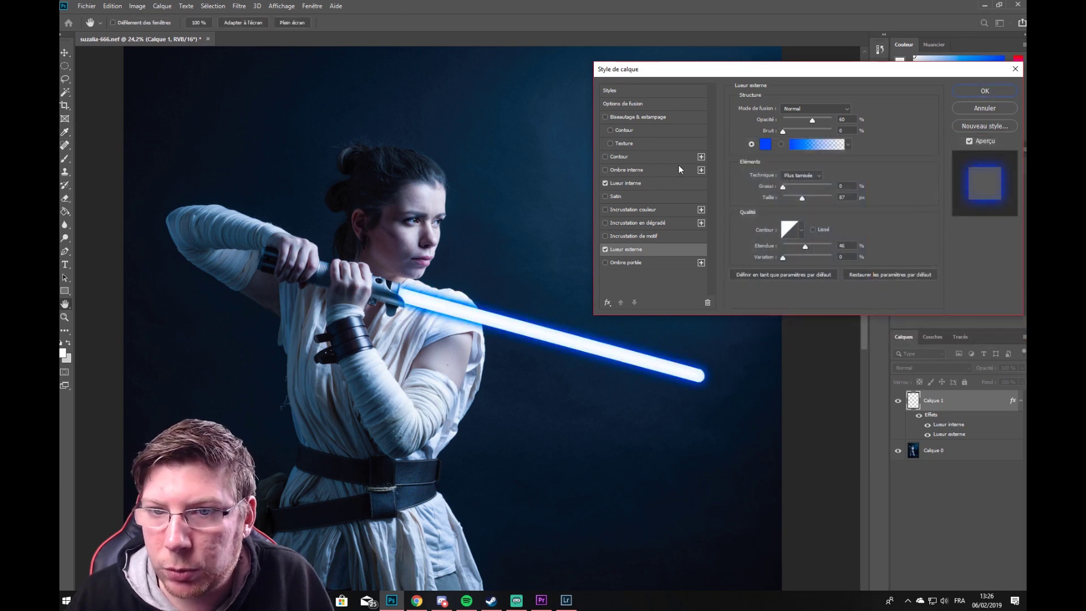
- Set the Inner Glow to 54% opacity and 46 px size, and reduce its range to about 38%
left_click(623, 180)
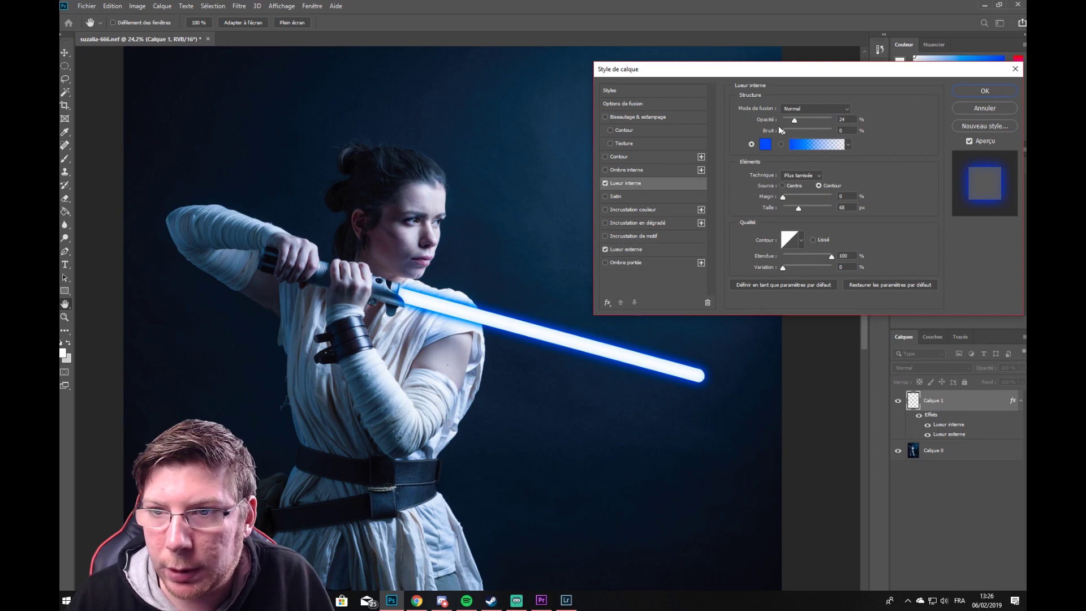
left_click_drag(795, 122, 810, 126)
mouse_move(798, 209)
left_mouse_down()
mouse_move(810, 210)
mouse_move(796, 214)
left_mouse_up()
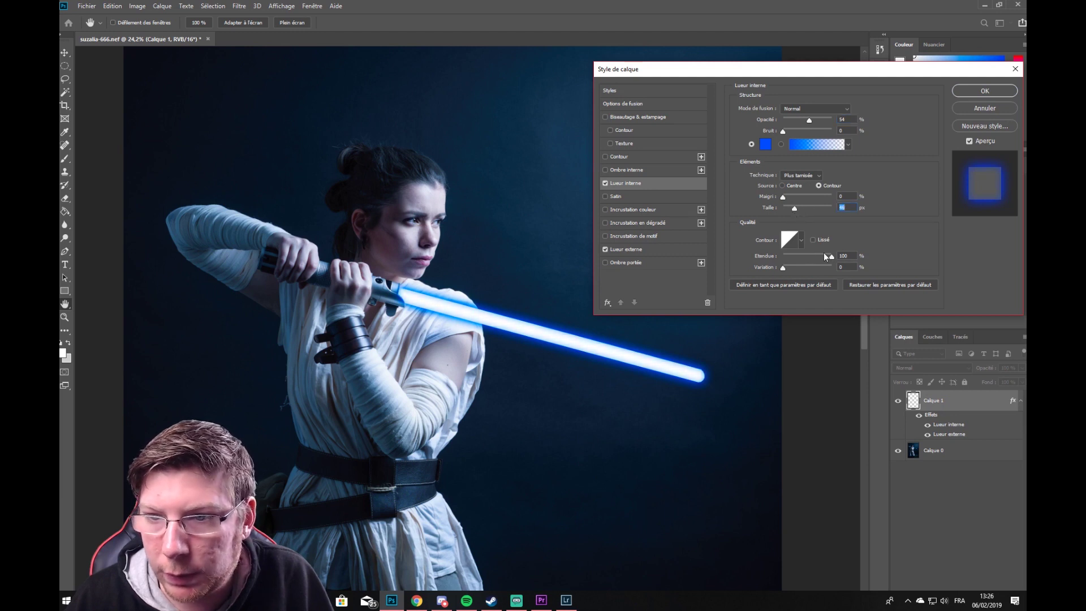
left_click_drag(822, 256, 803, 264)
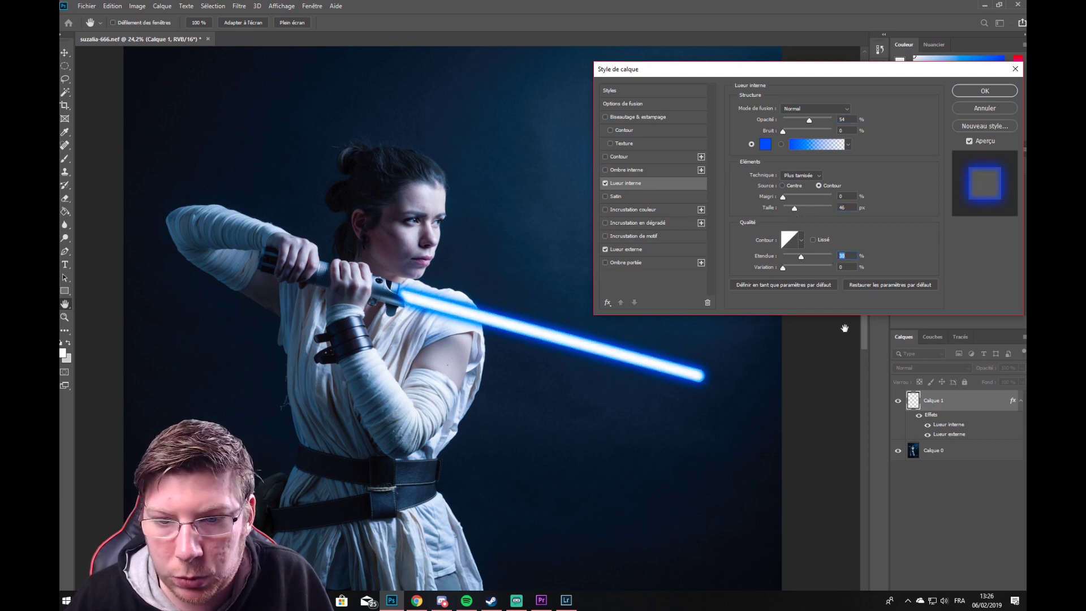
- Set the Outer Glow range to 57% and its opacity to about 80%, and apply the layer styles
left_click(649, 253)
left_click_drag(806, 250, 812, 251)
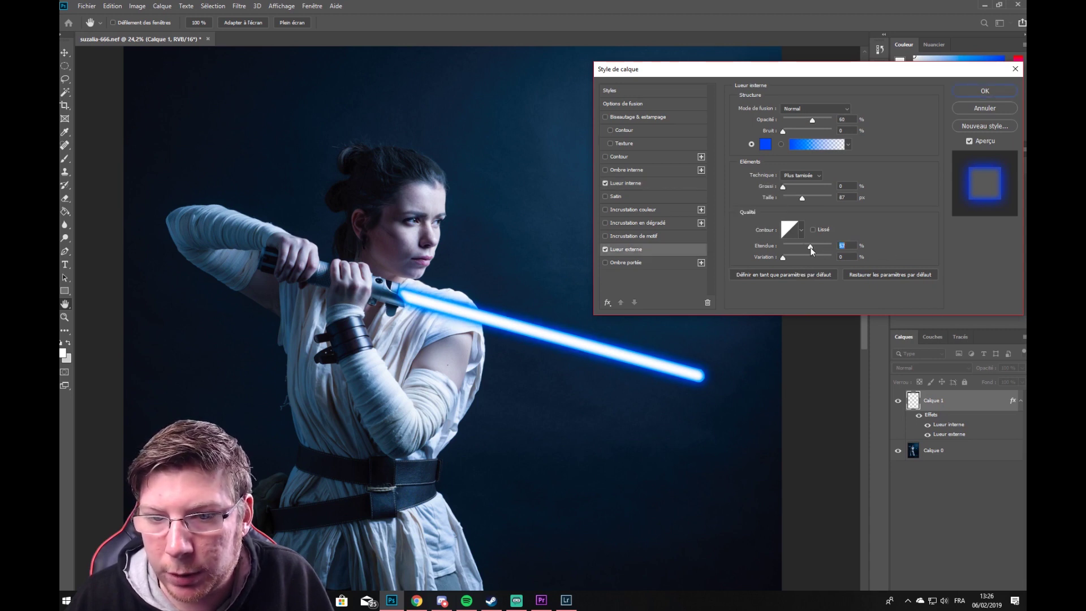
mouse_move(811, 120)
left_mouse_down()
mouse_move(795, 126)
mouse_move(827, 130)
left_mouse_up()
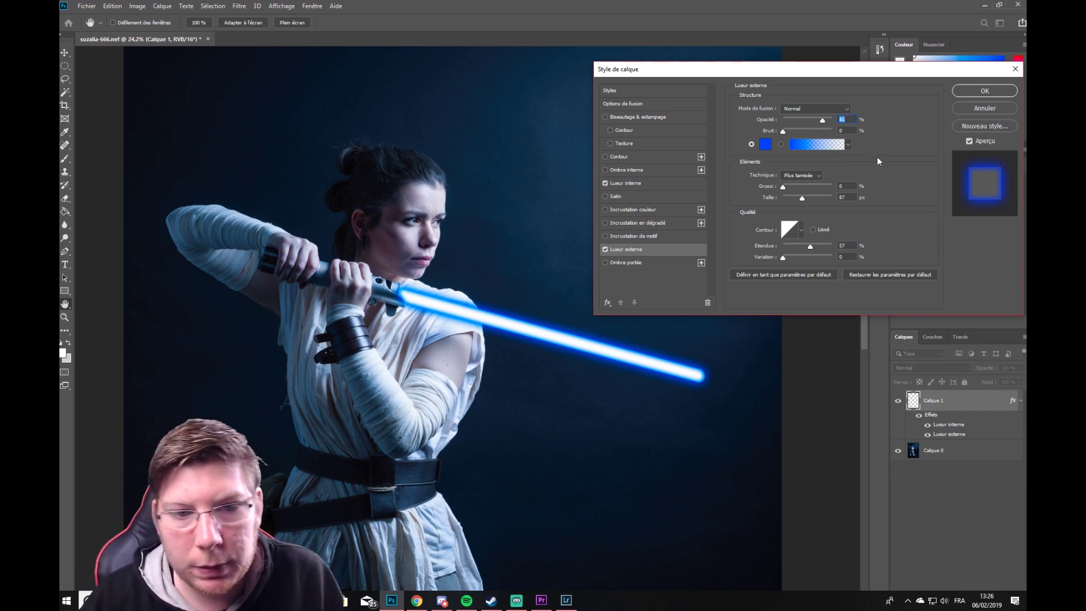
left_click(969, 89)
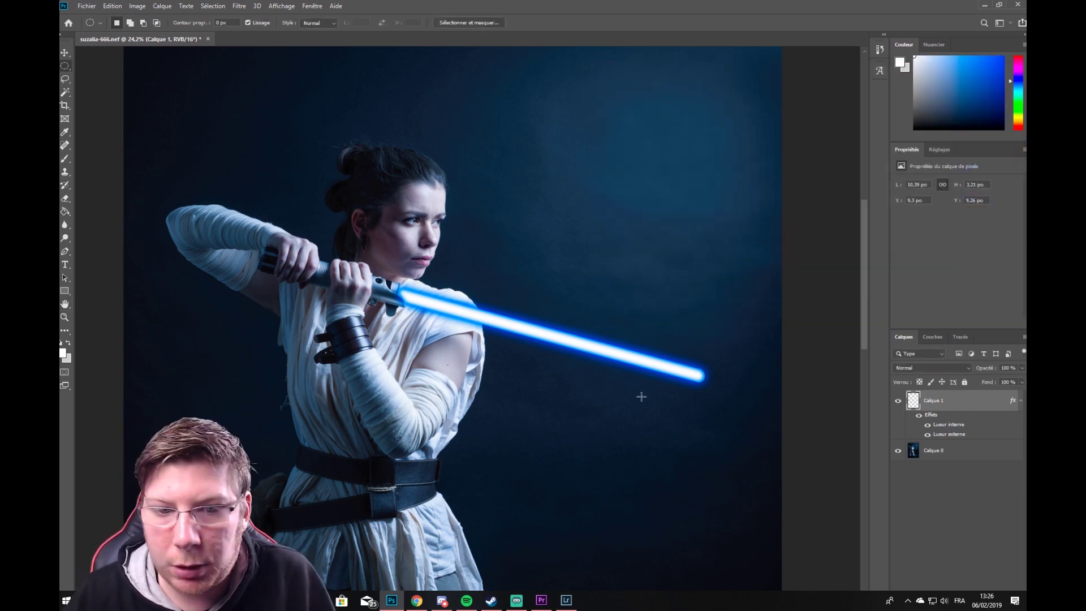
- Stretch the glowing blade's upper-left corner with Free Transform so its base overlaps the hilt emitter
scroll(407, 293, "up", 8)
scroll(414, 311, "up", 3)
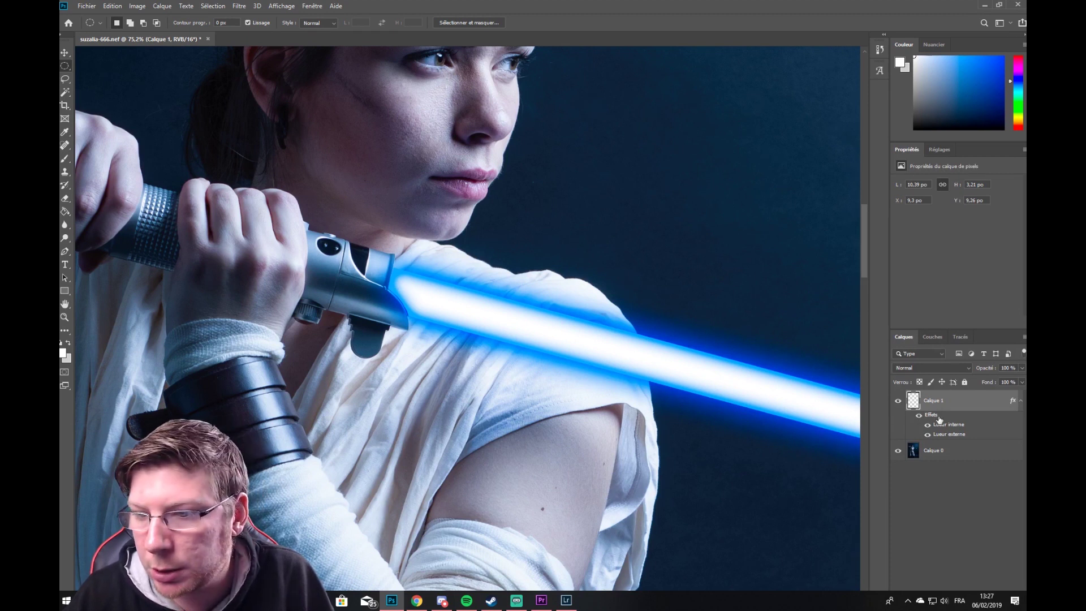
key("ctrl+t")
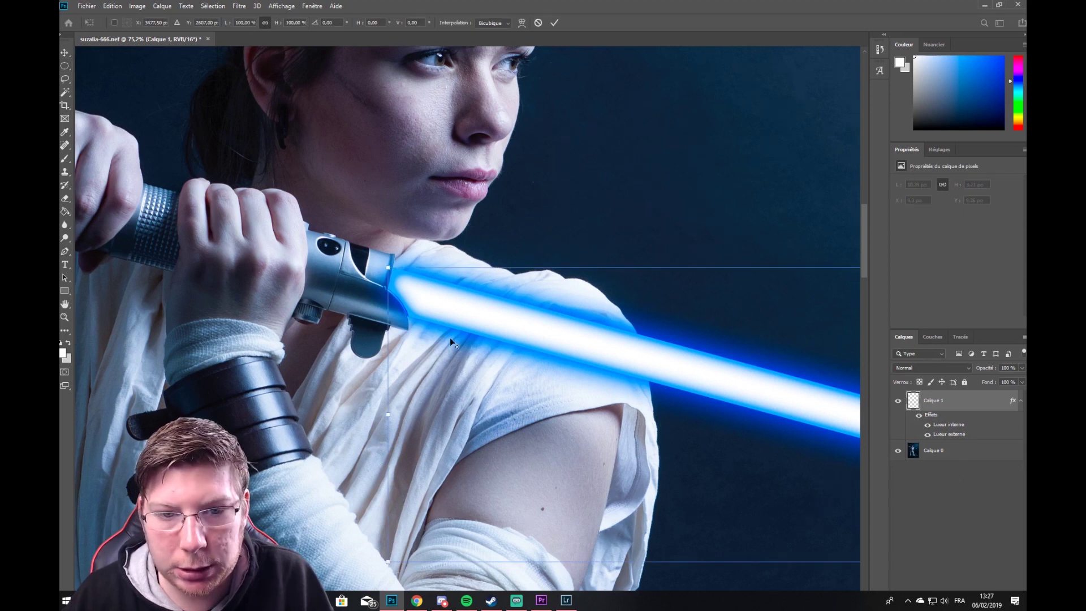
scroll(450, 338, "down", 3)
scroll(441, 345, "down", 2)
scroll(452, 342, "up", 4)
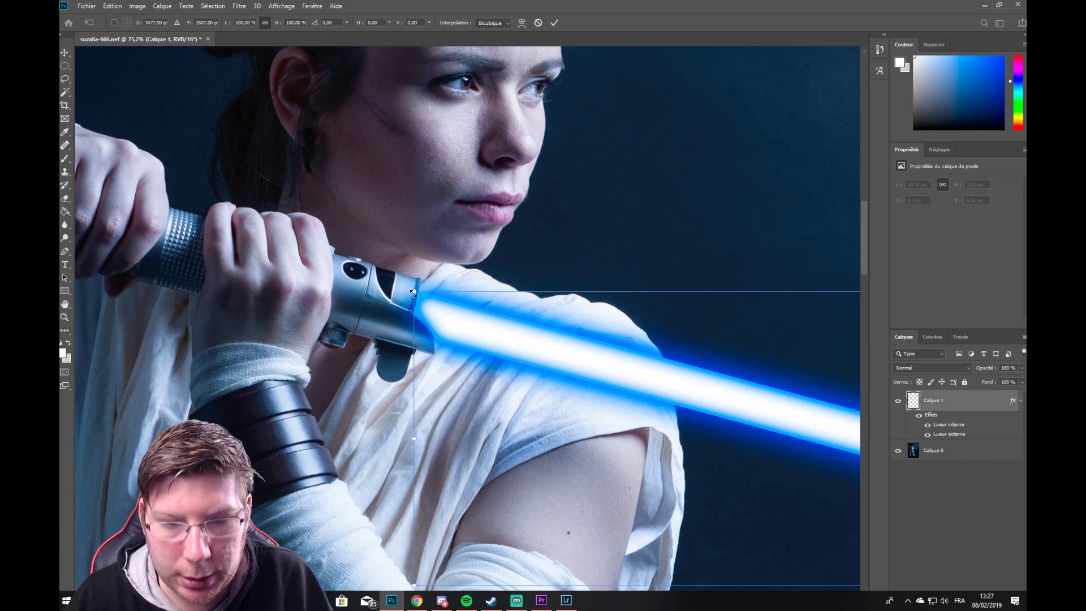
left_click_drag(414, 294, 383, 287)
key("Return")
key("m")
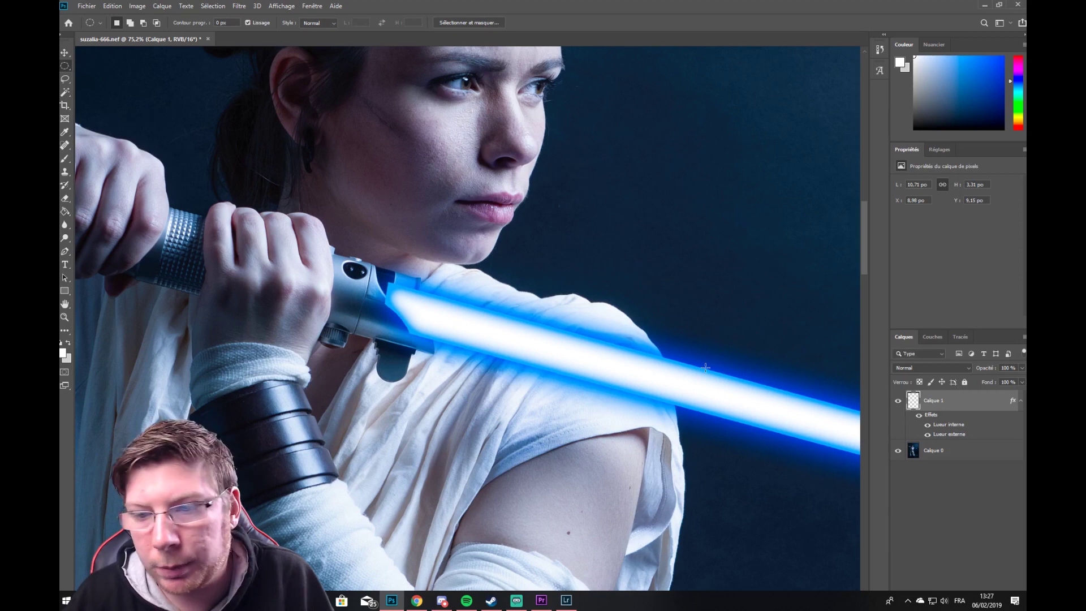
- Add a layer mask to the blade layer Calque 1
right_click(958, 402)
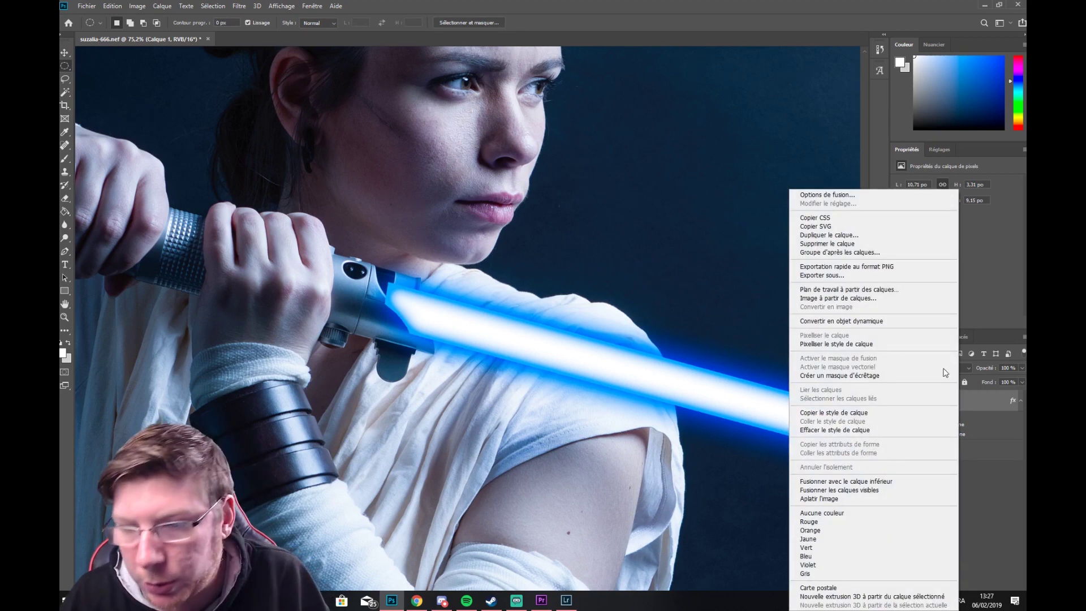
left_click(832, 344)
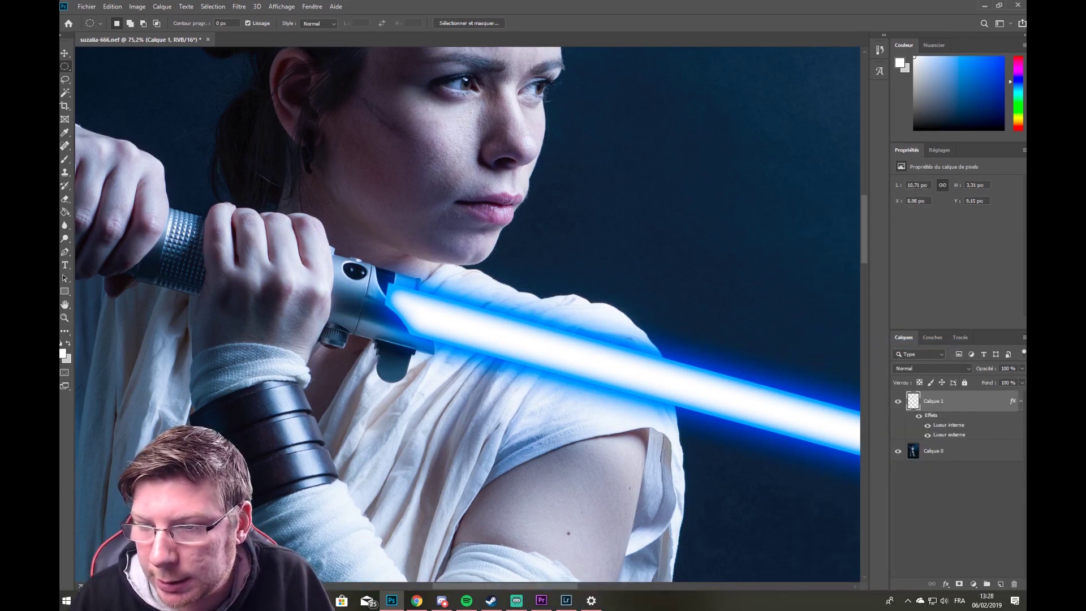
left_click(960, 583)
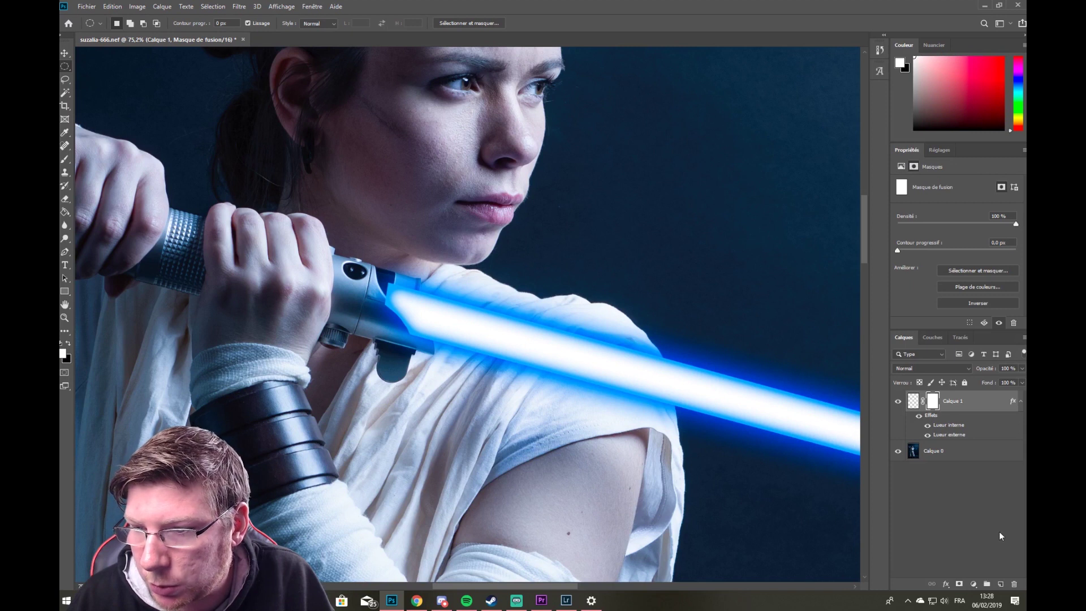
key("b")
key("x")
mouse_move(383, 289)
left_mouse_down()
mouse_move(373, 291)
mouse_move(416, 309)
mouse_move(404, 292)
mouse_move(461, 323)
left_mouse_up()
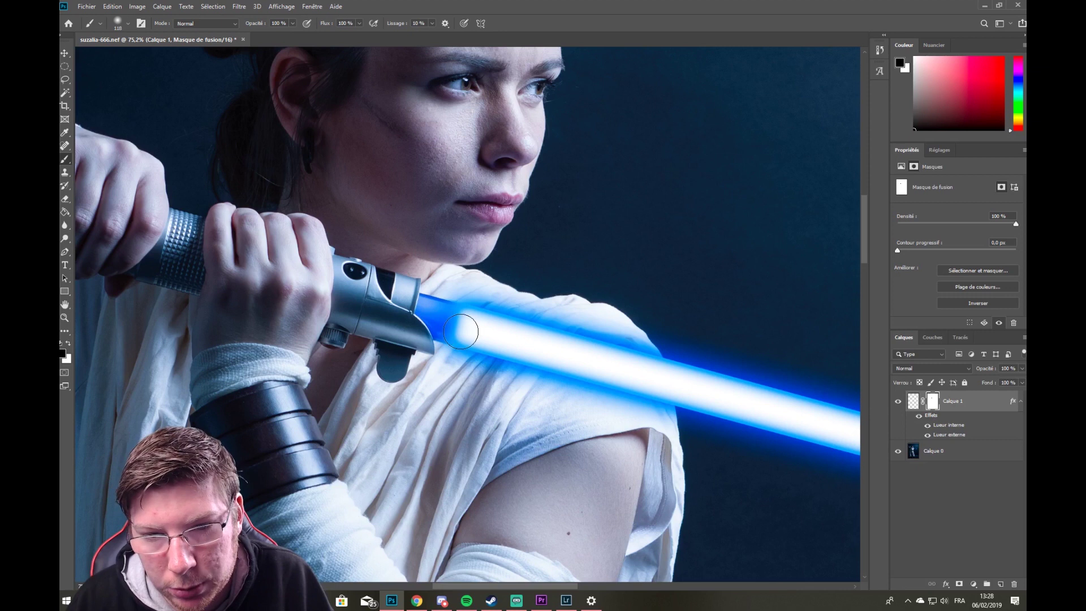
key("ctrl+z")
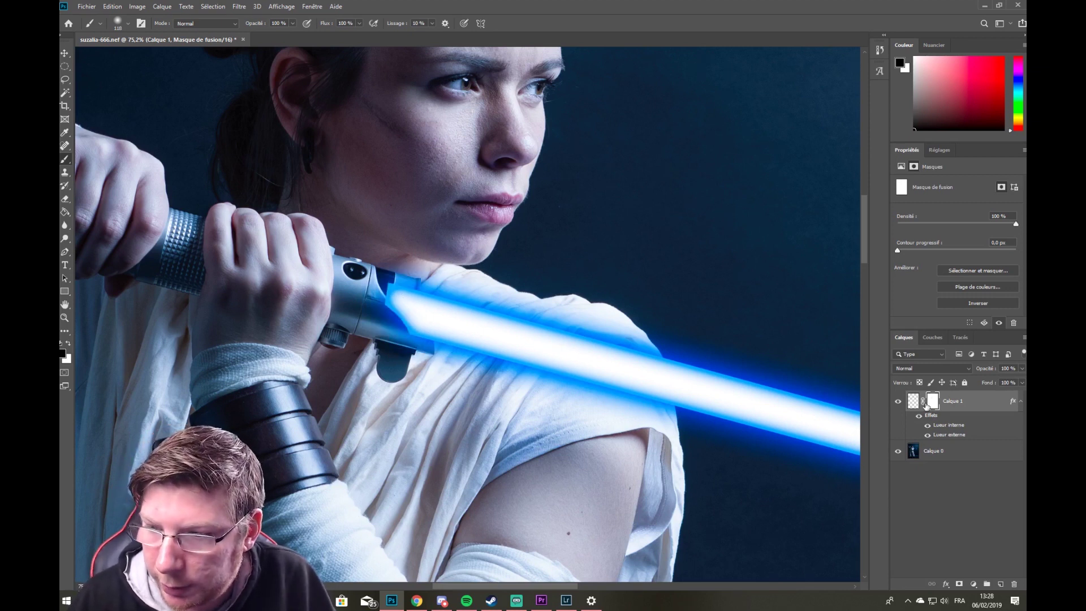
key("ctrl+z")
- Rasterize the layer style of Calque 1 and add a new layer mask to the layer
right_click(954, 401)
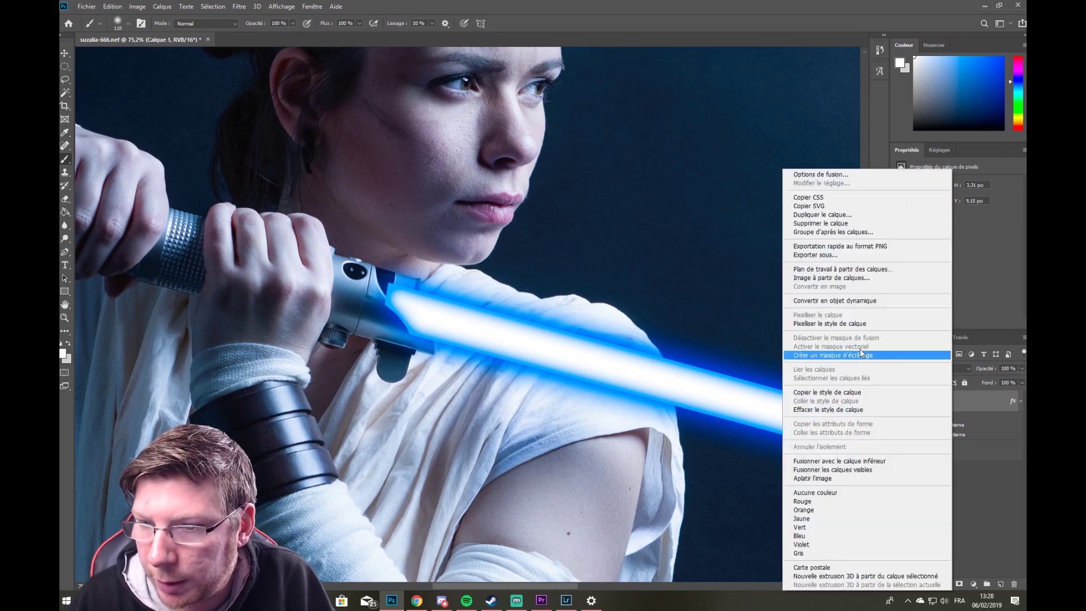
left_click(845, 324)
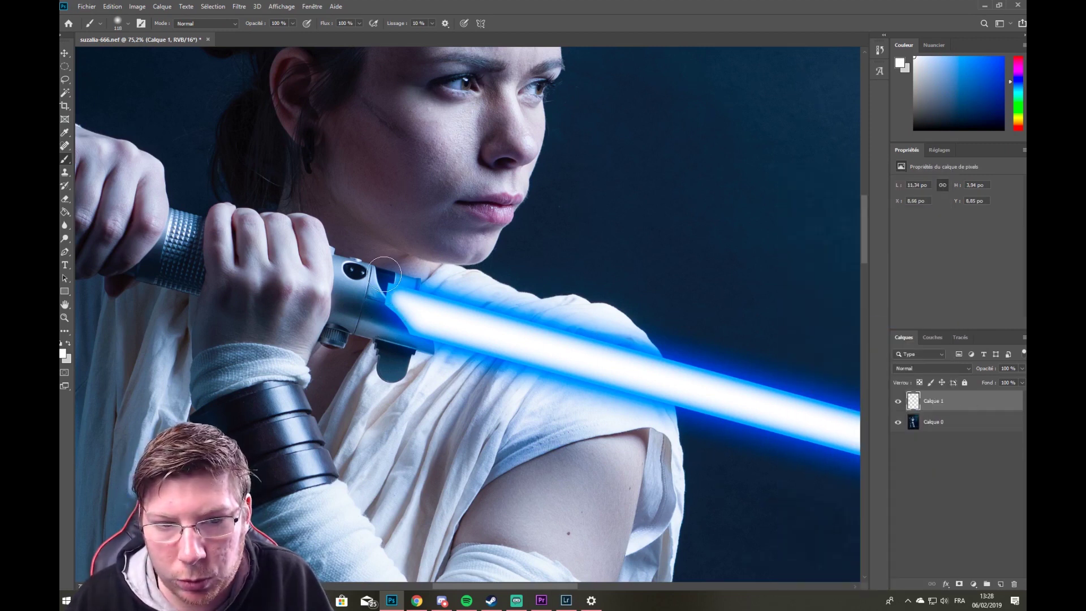
right_click(397, 284, "alt")
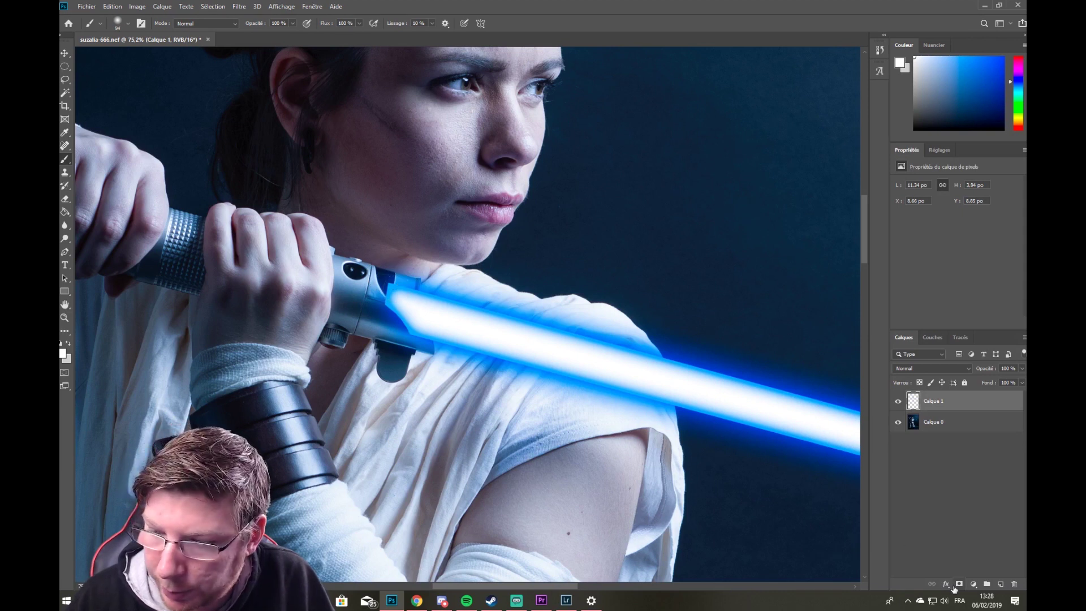
left_click(959, 584)
- Paint black on the Calque 1 mask with a small hard round brush to hide the blade over the hilt emitter
right_click(351, 264, "alt")
mouse_move(392, 300)
left_mouse_down()
mouse_move(377, 326)
mouse_move(383, 277)
left_mouse_up()
right_click(382, 299)
left_click(437, 414)
mouse_move(380, 268)
left_mouse_down()
mouse_move(409, 309)
mouse_move(405, 283)
mouse_move(398, 343)
mouse_move(404, 291)
mouse_move(414, 349)
left_mouse_up()
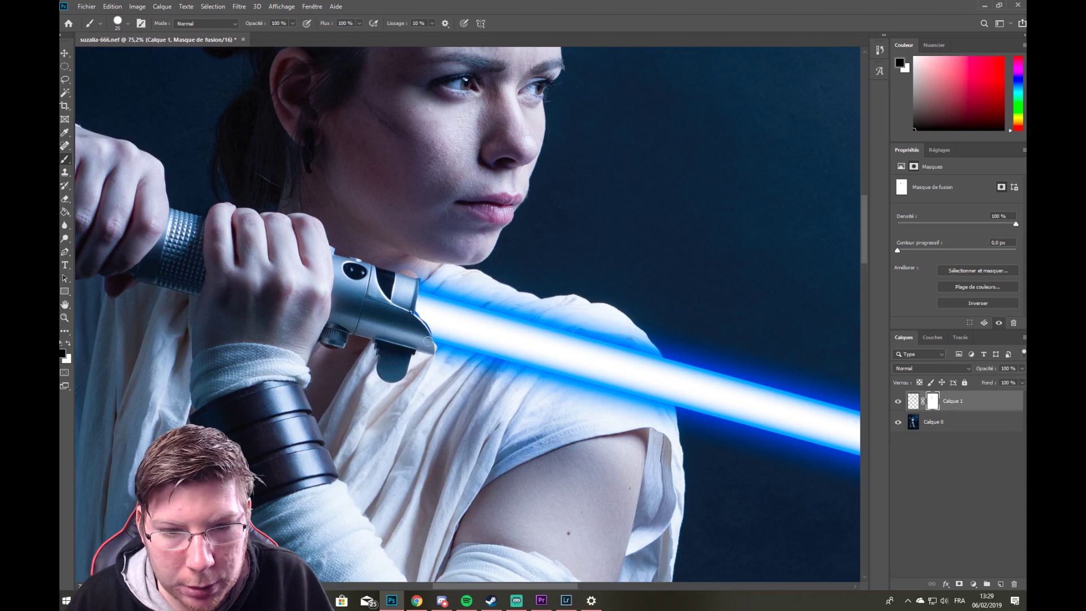
- Paint white on the mask with a finer brush to restore the blade right up to the emitter's edge
scroll(431, 325, "up", 1)
key("x")
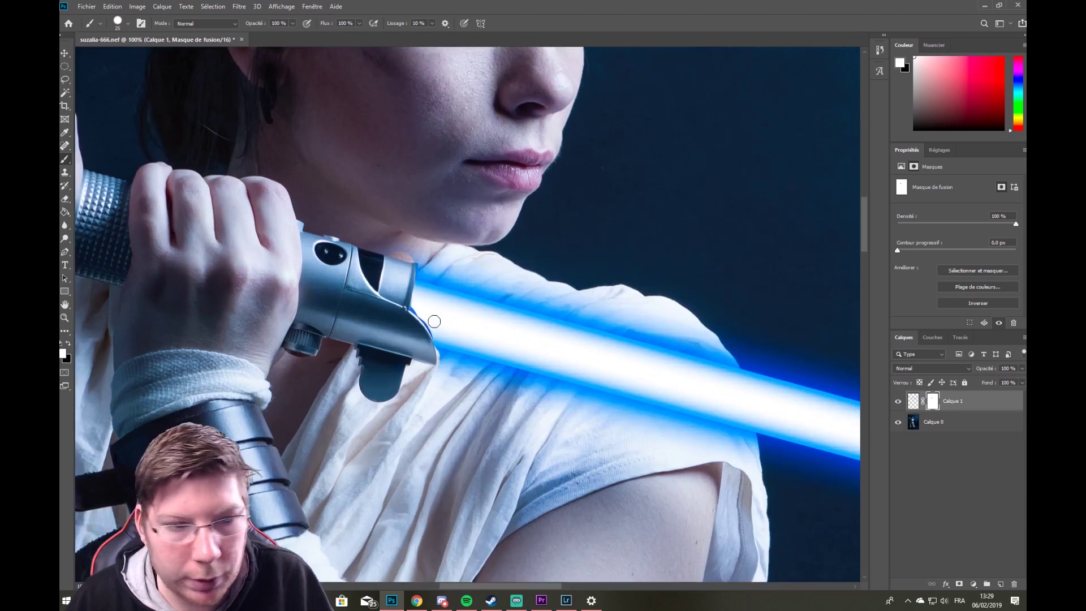
scroll(443, 303, "up", 2)
scroll(442, 303, "up", 1)
left_click_drag(398, 293, 396, 313)
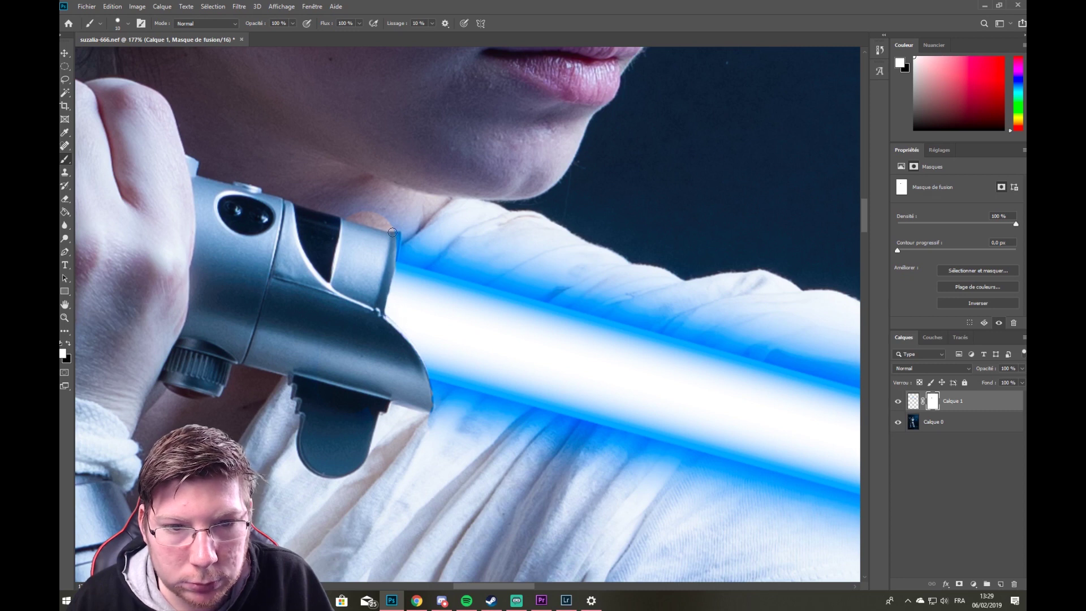
- Clean up the glow around the emitter's upper corner by alternating black and white on the mask with a hard brush, down to about 16 px
key("x")
right_click(354, 214, "alt")
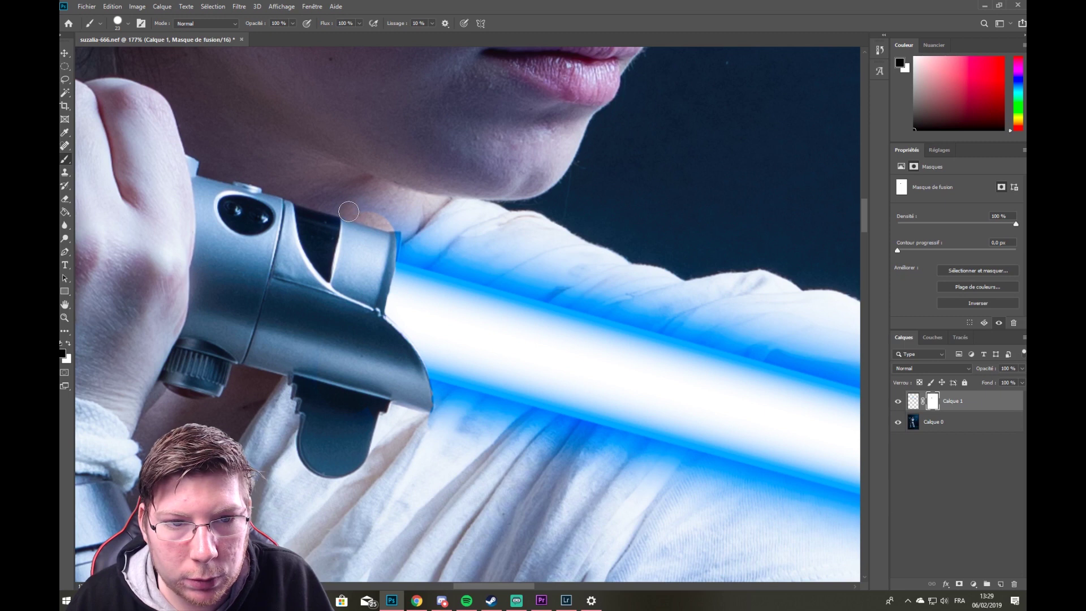
key("x")
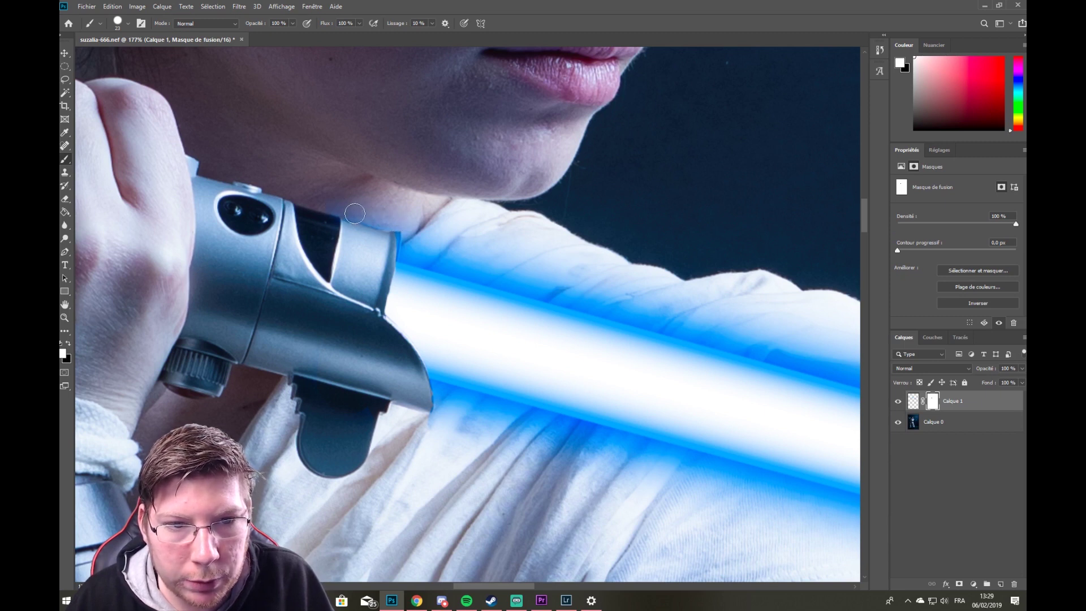
key("x")
key("x")
key("x")
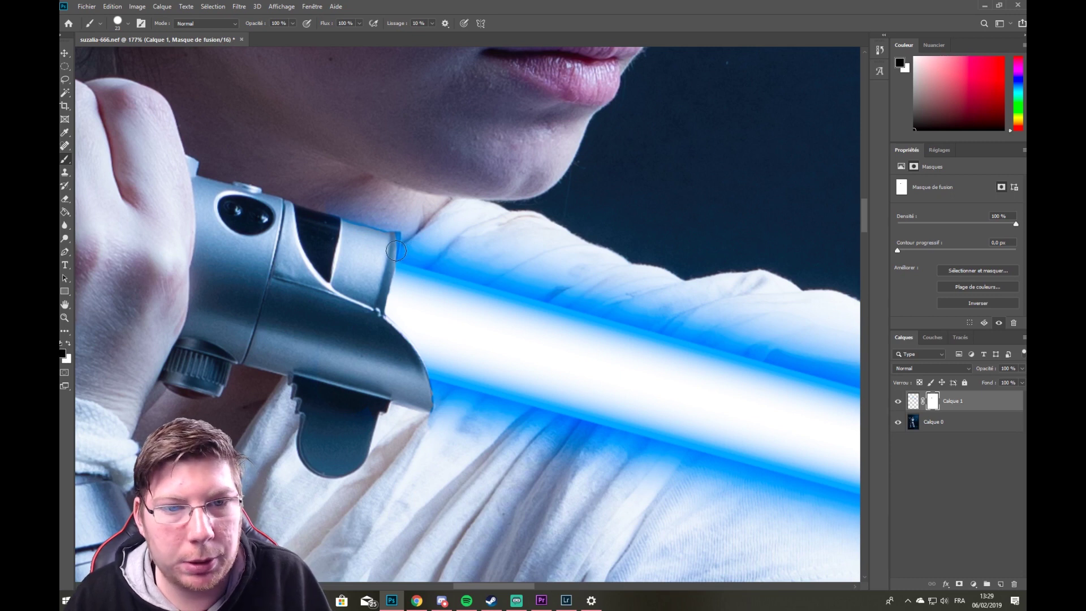
right_click(393, 249, "alt")
right_click(393, 240, "alt")
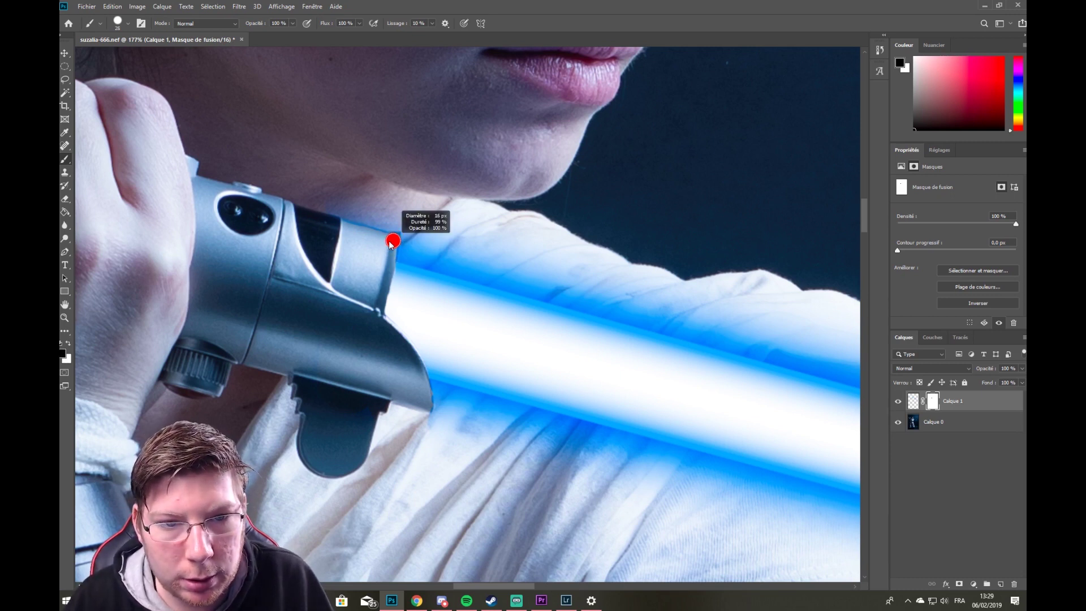
key("x")
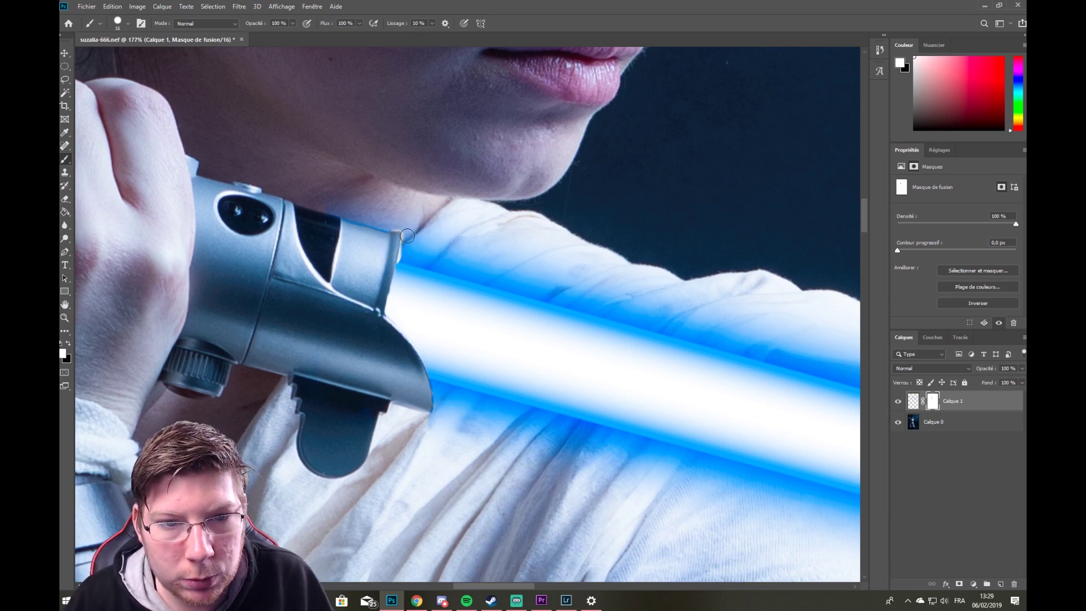
key("x")
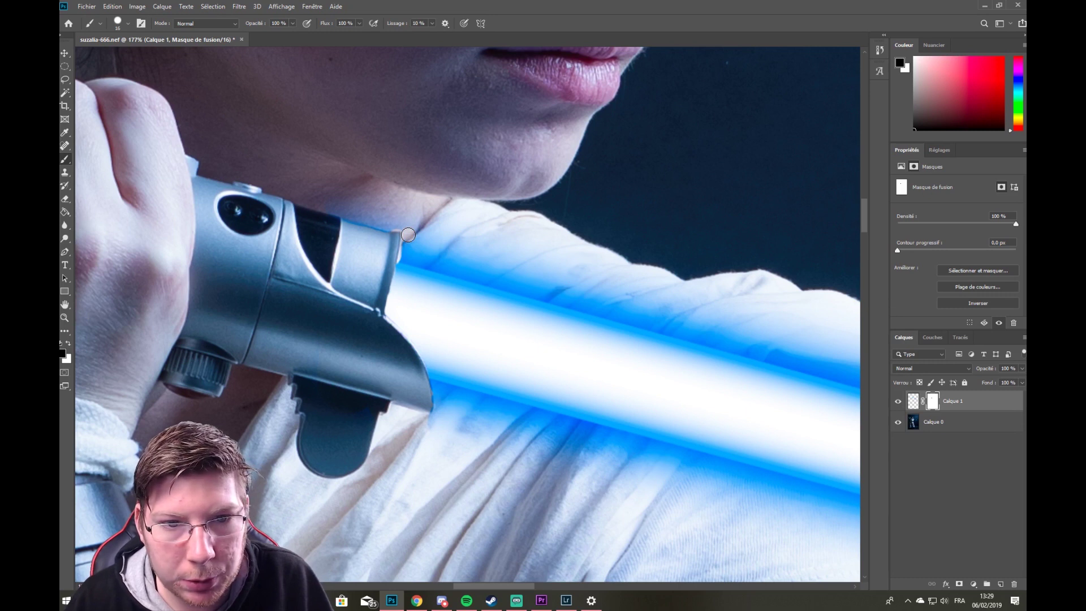
key("x")
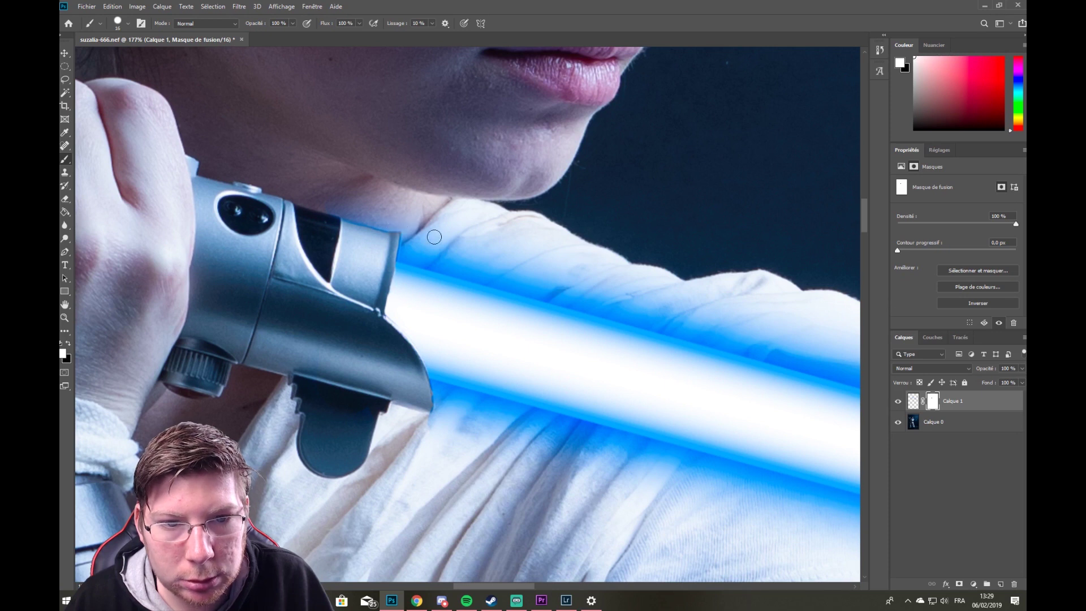
- Create a new layer above the blade layer and set the foreground colour to a bright blue
scroll(455, 250, "down", 12)
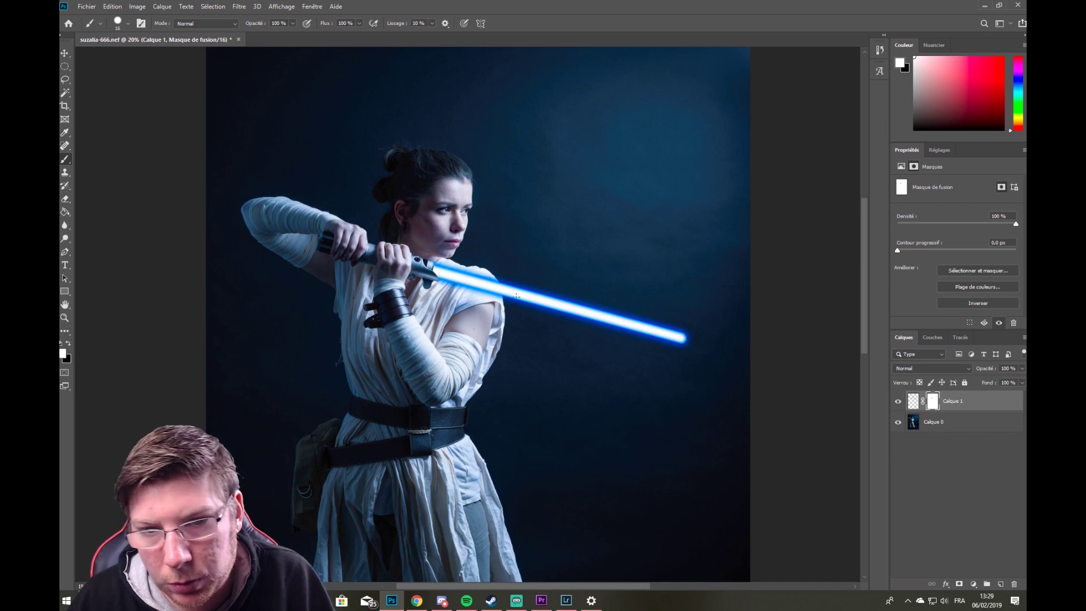
left_click_drag(502, 345, 529, 342)
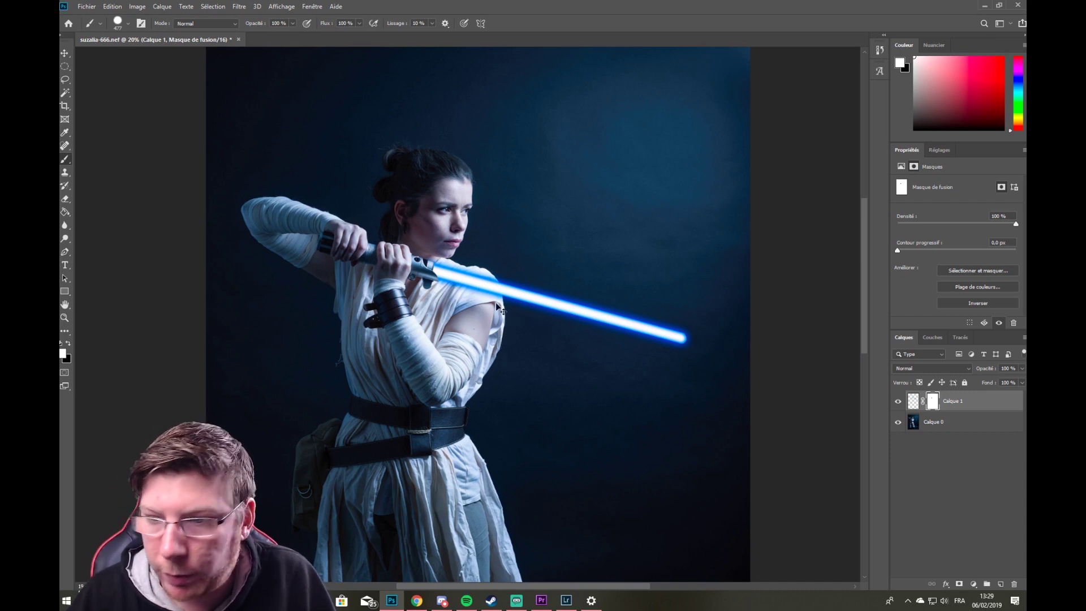
key("ctrl+shift+n")
left_click(635, 186)
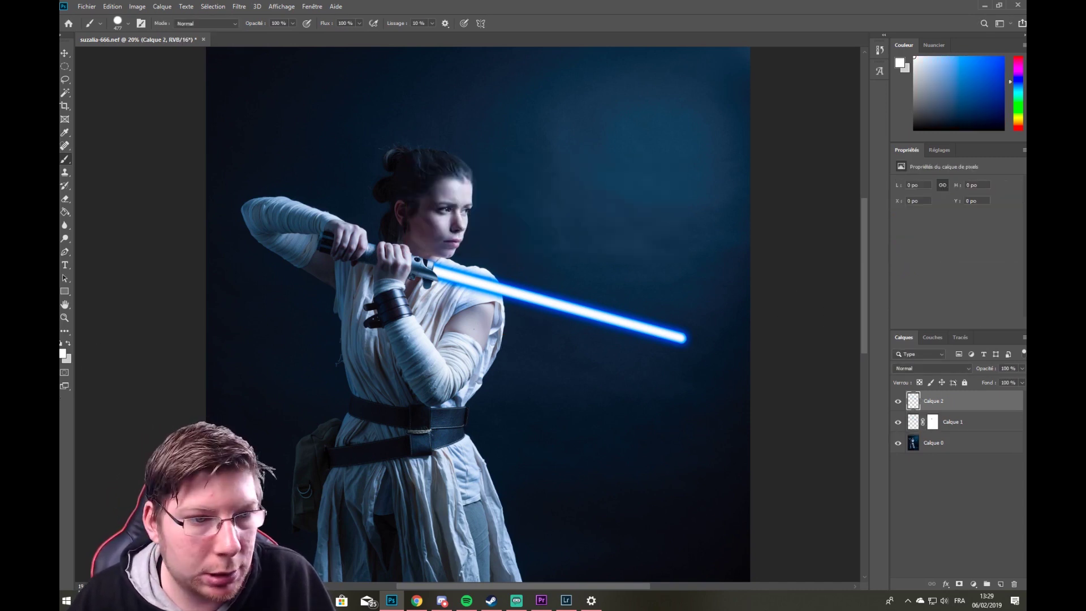
left_click(63, 354)
mouse_move(823, 201)
left_mouse_down()
mouse_move(865, 166)
mouse_move(807, 164)
left_mouse_up()
left_click(957, 163)
- Paint blue over the lower face, the front hand and the shoulder around the blade's base with a large soft round brush
left_click_drag(496, 256, 532, 255)
right_click(332, 270)
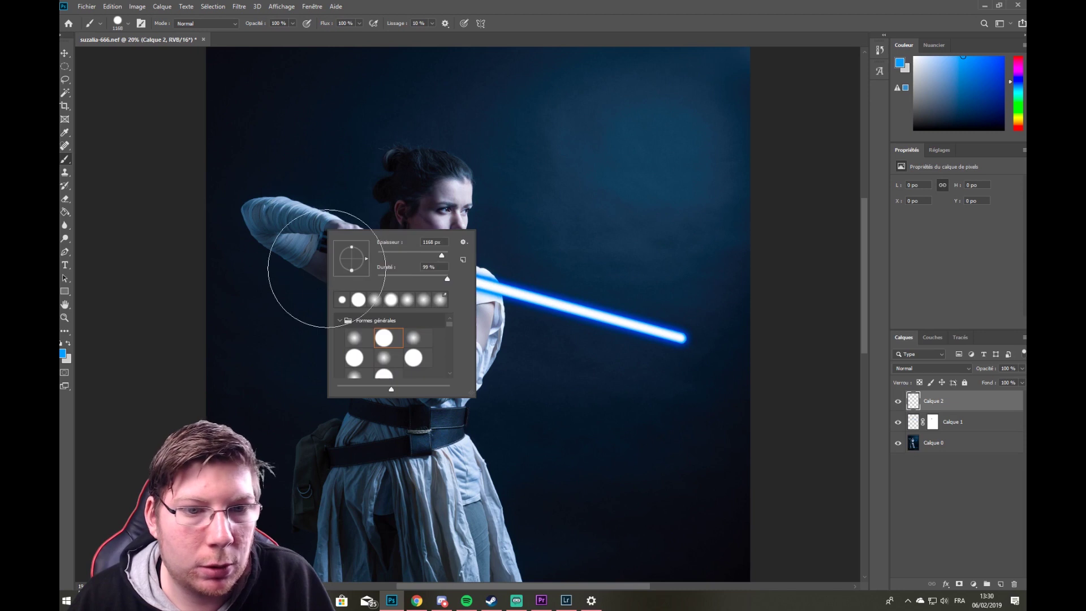
left_click(353, 333)
left_click_drag(295, 225, 277, 228)
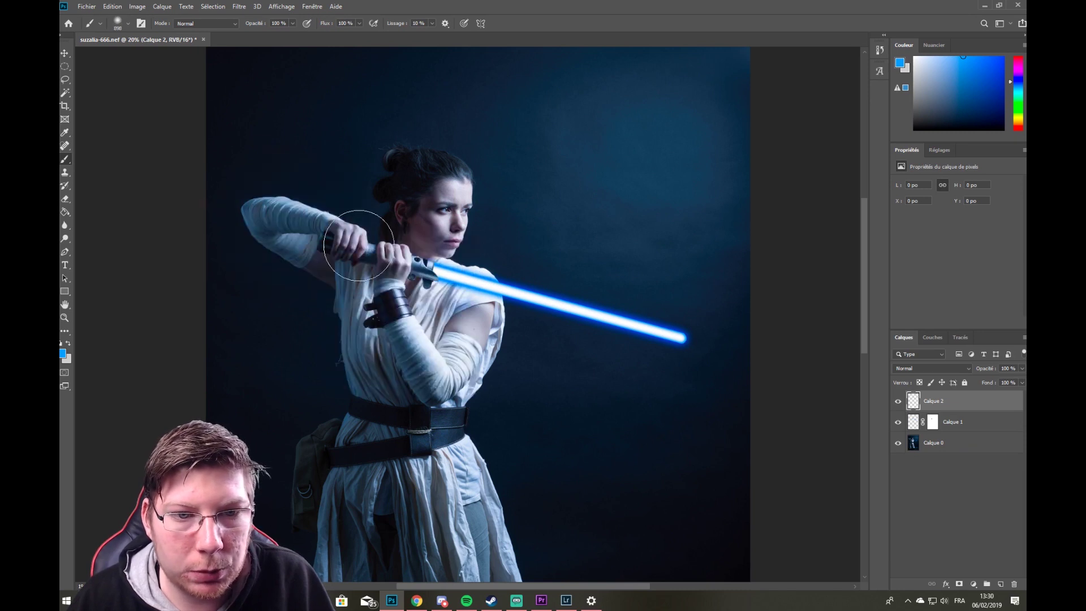
left_click_drag(415, 253, 698, 331)
key("ctrl+z")
mouse_move(480, 288)
left_mouse_down()
mouse_move(389, 270)
mouse_move(424, 276)
mouse_move(413, 269)
mouse_move(478, 308)
mouse_move(478, 296)
mouse_move(486, 320)
mouse_move(476, 283)
mouse_move(451, 291)
mouse_move(444, 278)
mouse_move(449, 234)
mouse_move(462, 310)
mouse_move(488, 323)
mouse_move(488, 358)
left_mouse_up()
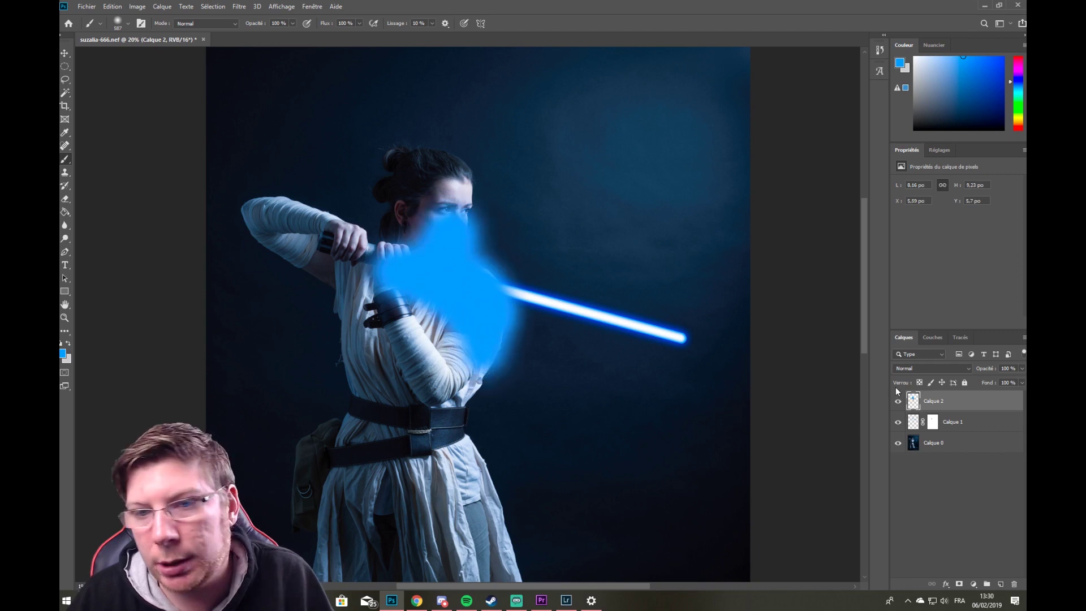
- Set the blue paint layer's blend mode to Lumière tamisée and its opacity to 55%
left_click(924, 369)
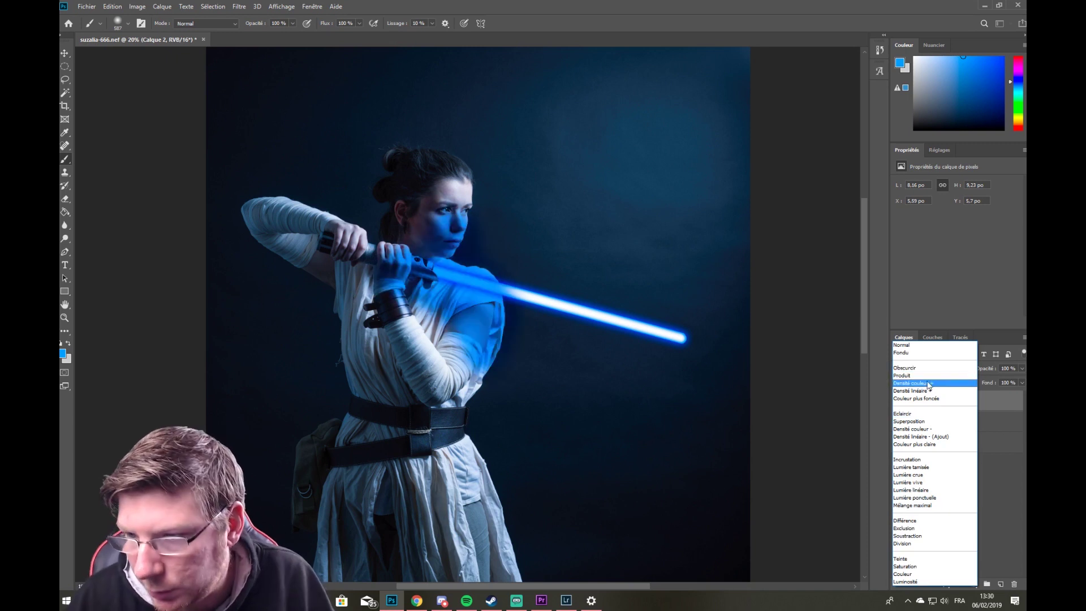
left_click(922, 467)
left_click(1022, 369)
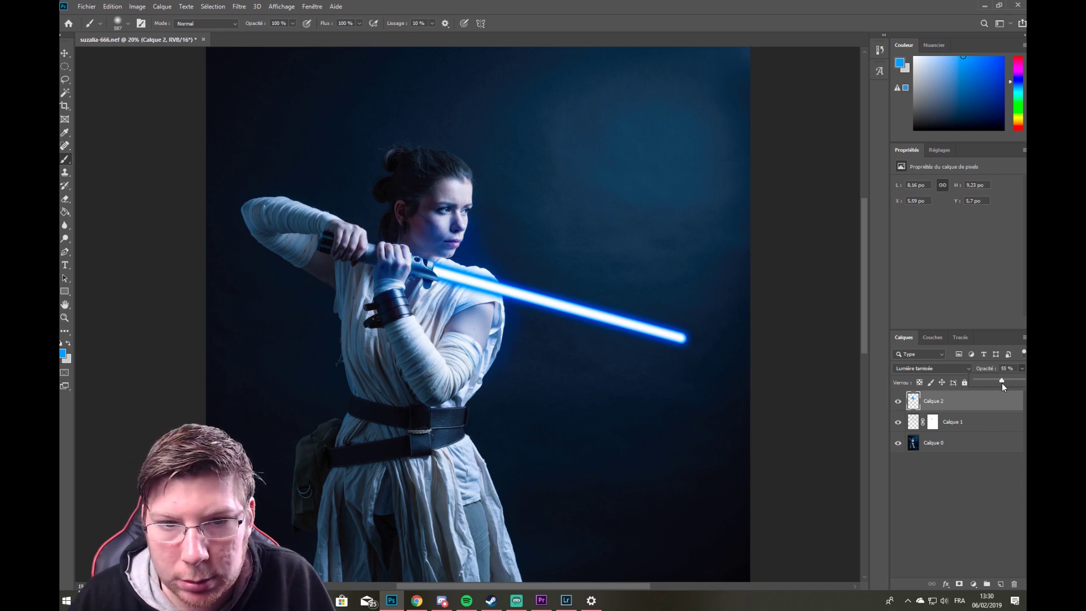
- Add a layer mask to Calque 2 and set the foreground colour to black (000000)
left_click(960, 584)
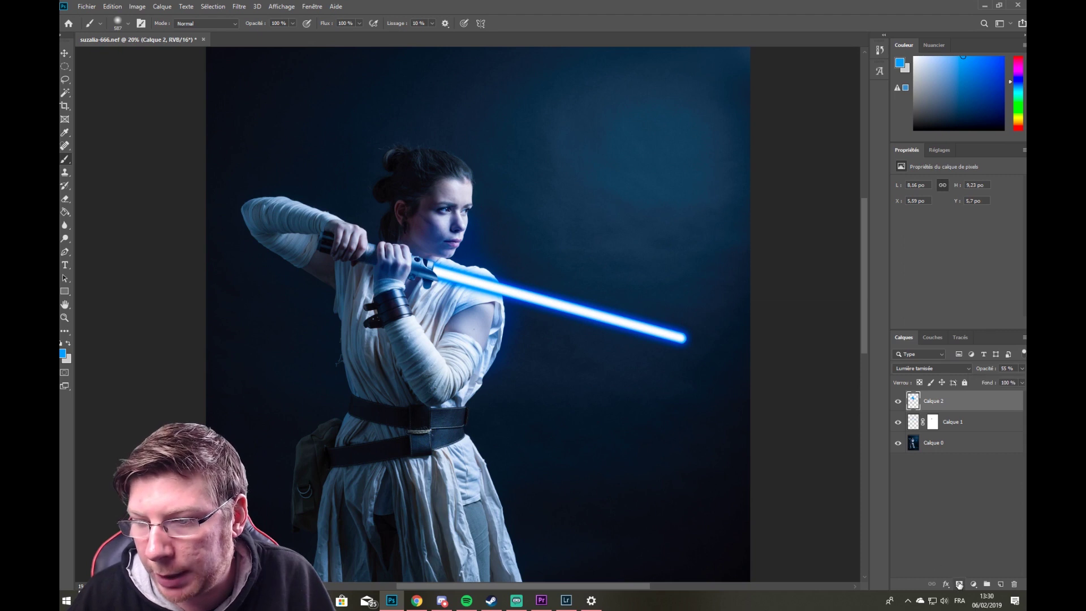
left_click(960, 584)
key("x")
left_click_drag(503, 217, 484, 218)
left_click(474, 215, "alt")
left_click(62, 354)
left_click_drag(792, 224, 736, 295)
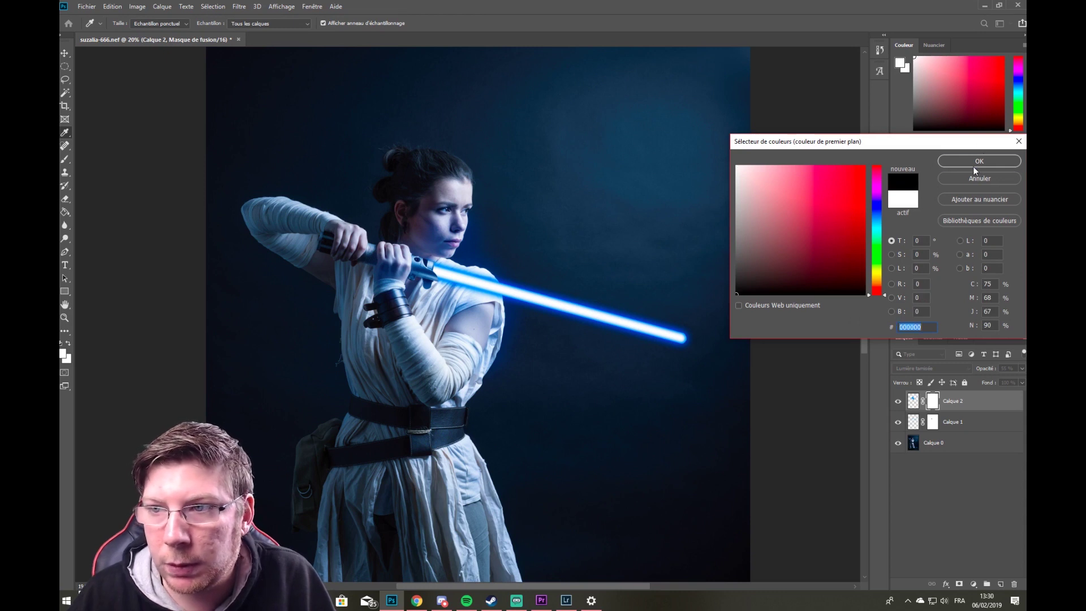
left_click(974, 163)
- Paint on the Calque 2 mask with a soft brush to remove the blue spill from the background beside the face and shoulder
scroll(442, 220, "up", 3)
mouse_move(490, 250)
left_mouse_down()
mouse_move(476, 220)
mouse_move(451, 297)
mouse_move(546, 329)
left_mouse_up()
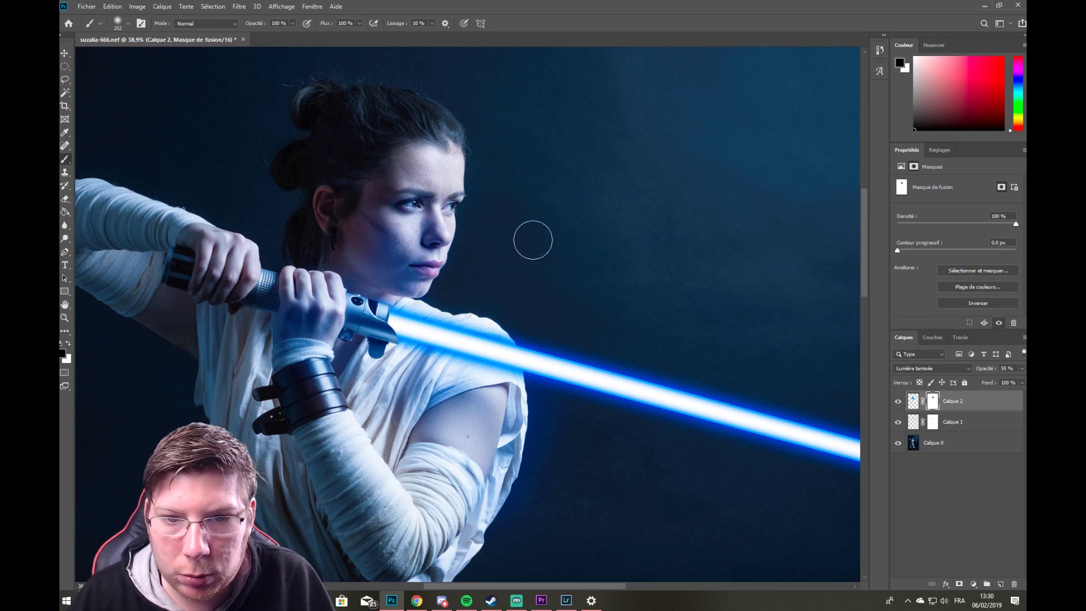
key("x")
left_click_drag(436, 306, 414, 307)
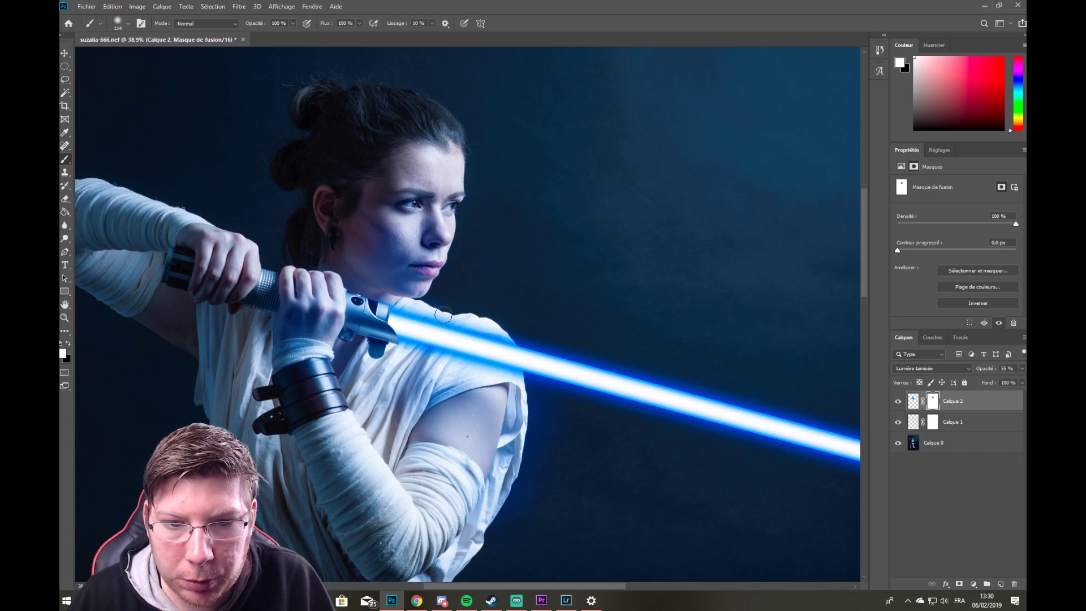
key("x")
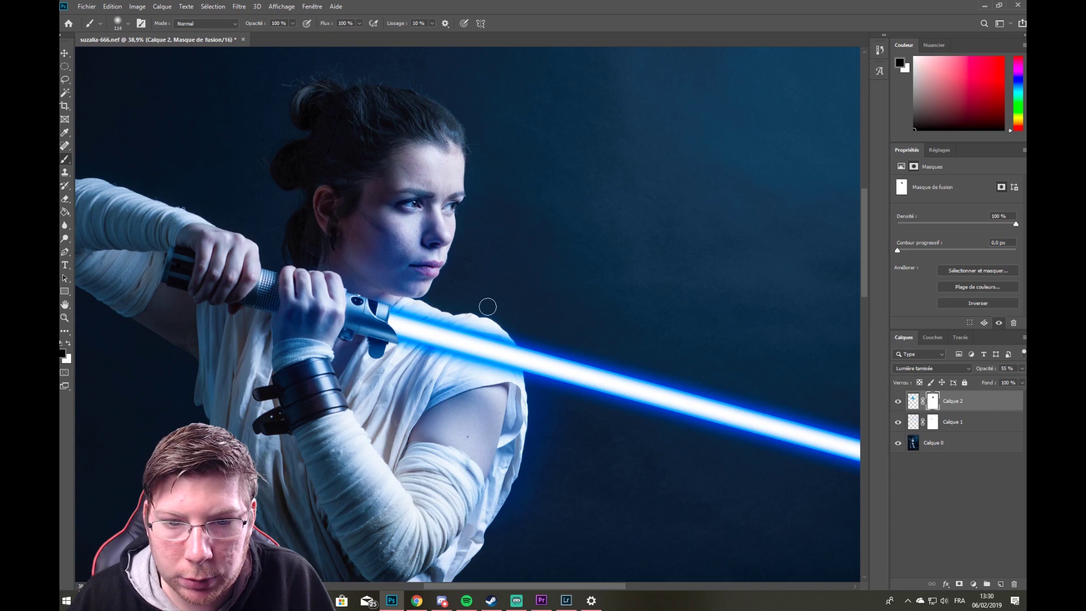
- Create a new layer above Calque 2 with Normal mode and 100% opacity
scroll(549, 307, "down", 8)
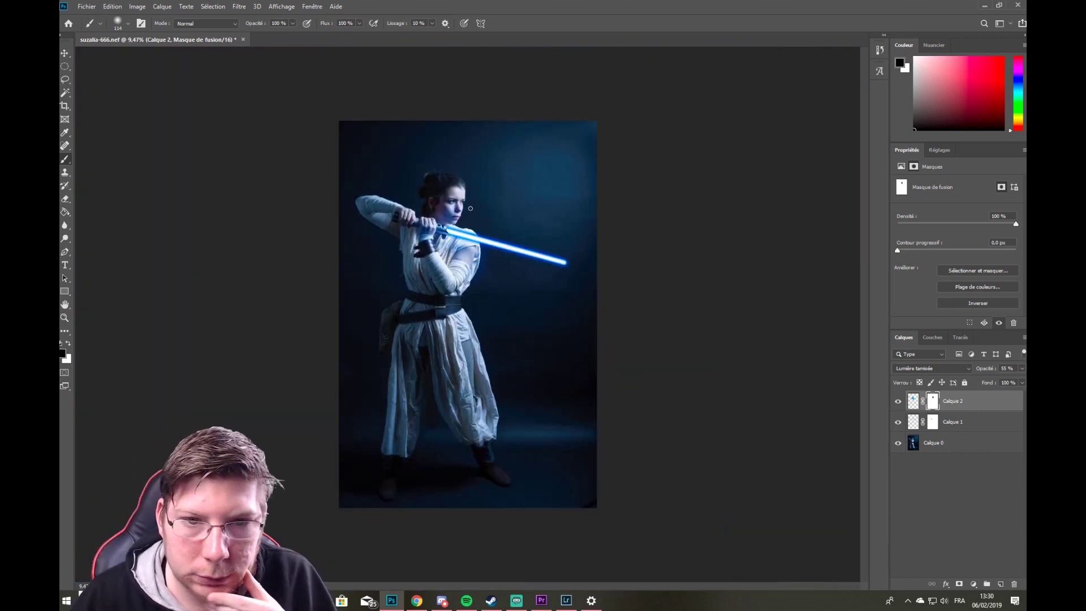
key("ctrl+shift+n")
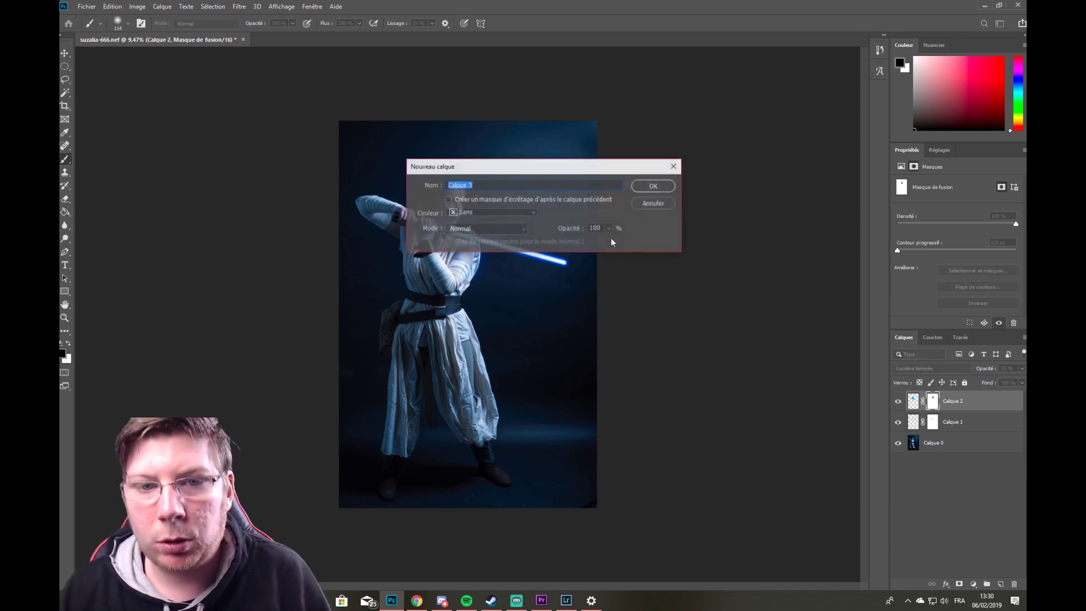
left_click(643, 191)
- Choose a 2500 px textured brush tip from the presets and rotate it a quarter turn clockwise
right_click(459, 266)
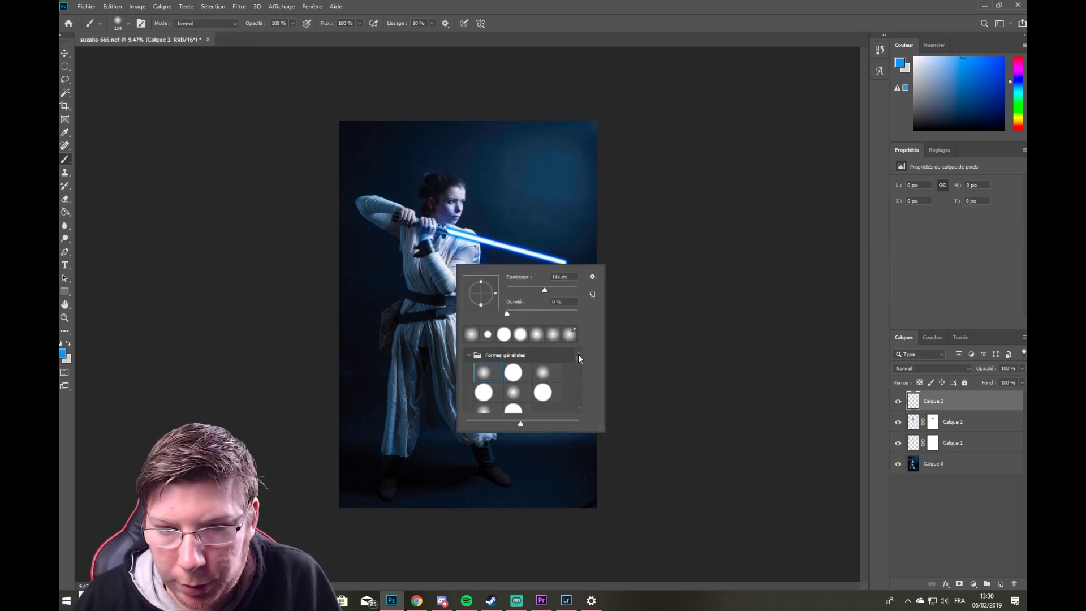
left_click_drag(580, 360, 582, 391)
scroll(561, 385, "up", 3)
left_click(541, 360)
scroll(537, 384, "up", 3)
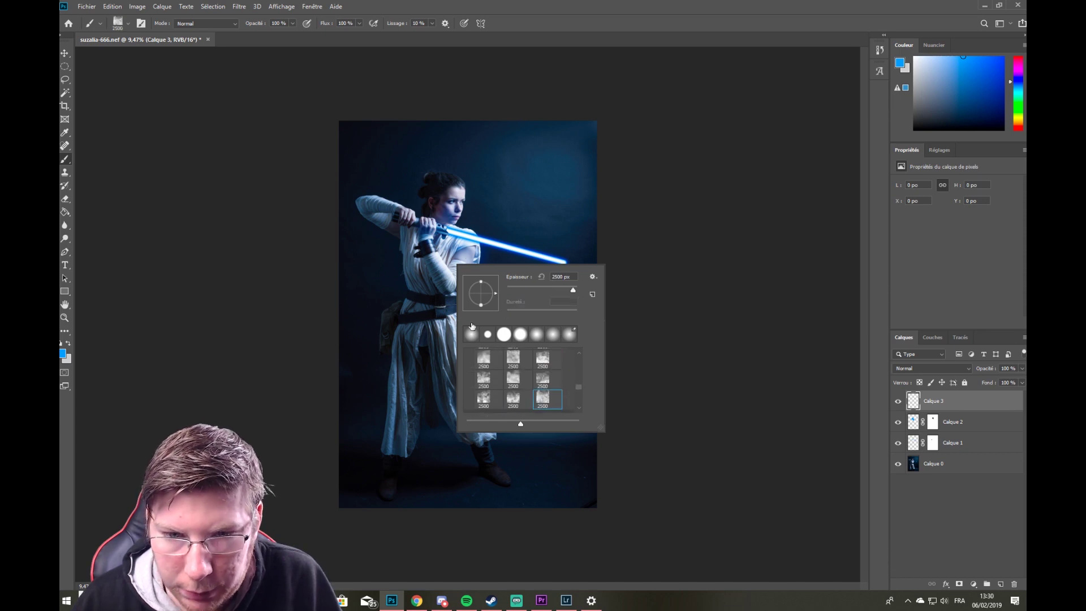
mouse_move(495, 295)
left_mouse_down()
mouse_move(473, 319)
mouse_move(480, 332)
left_mouse_up()
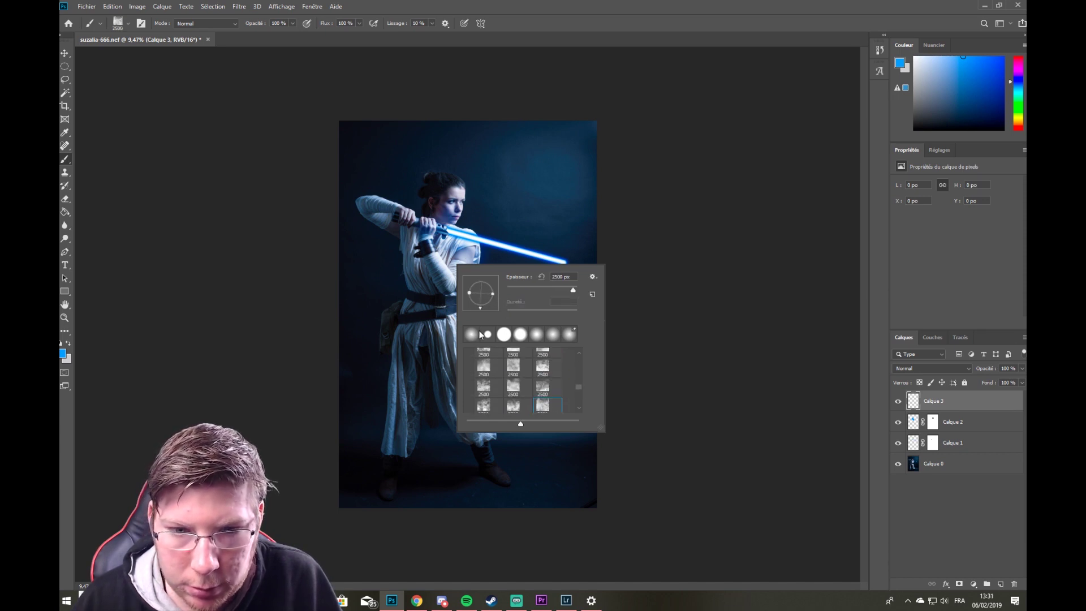
- Set the foreground colour to white (ffffff)
left_click(62, 354)
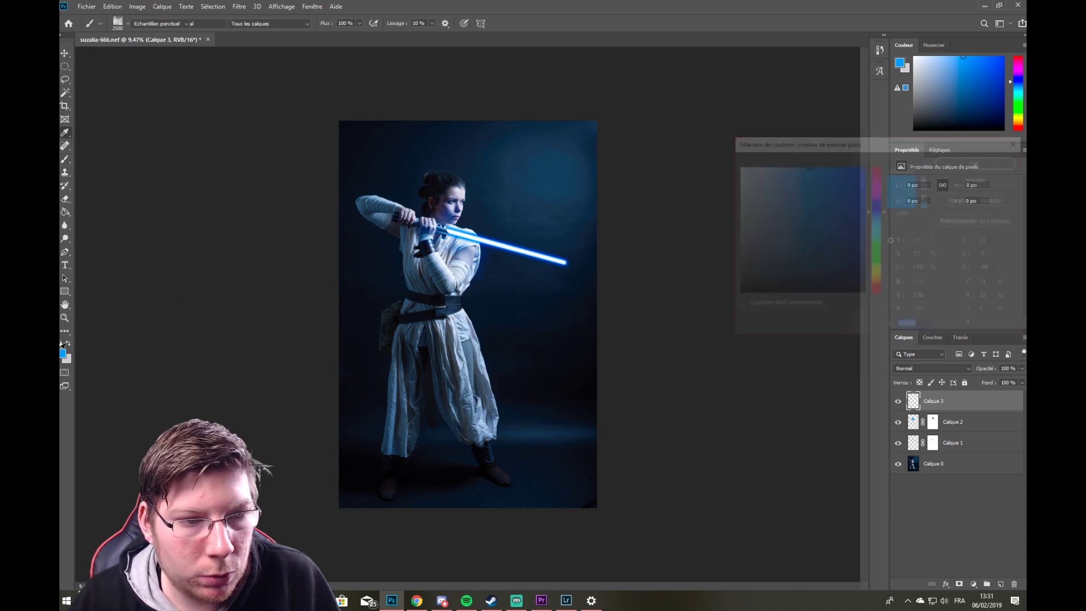
type("ffffff")
left_click(977, 160)
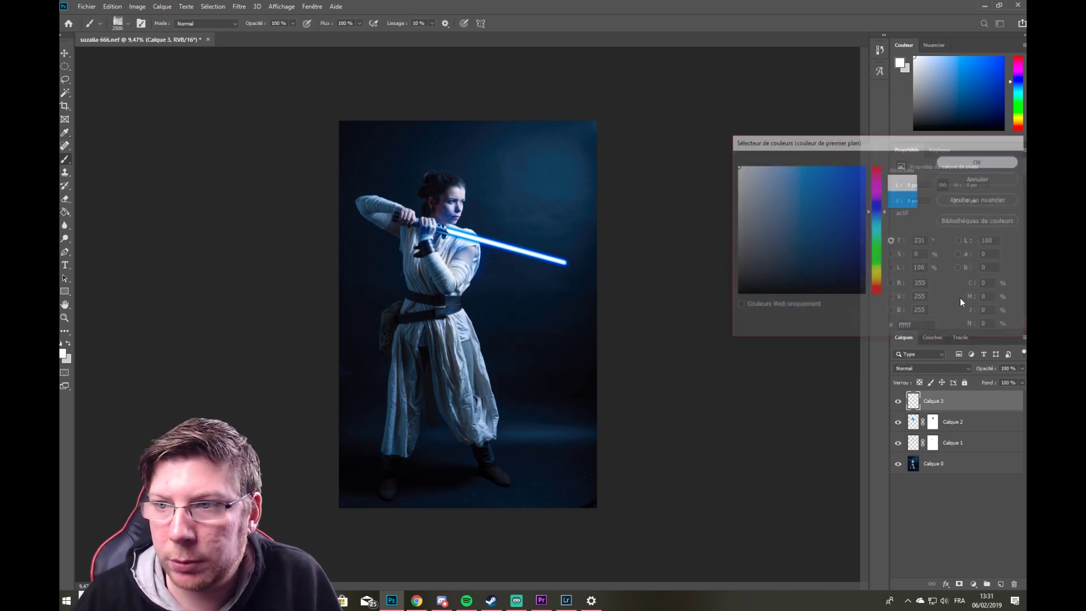
- Stamp the white smoke texture on Calque 3, then enlarge it to 190.36% and rotate it -2.66° to cover the photo
left_click(432, 226)
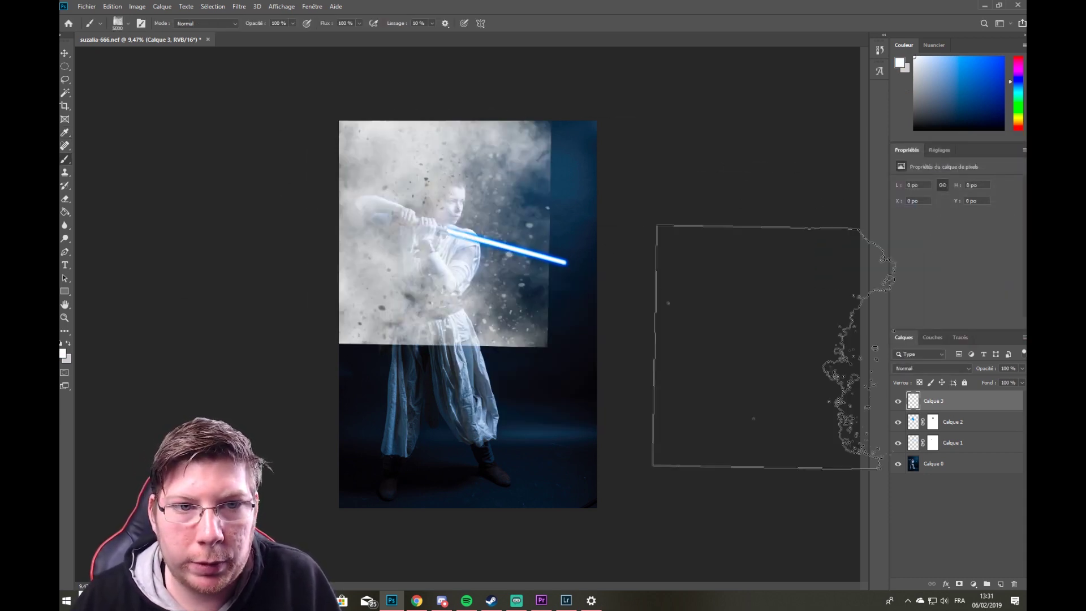
key("ctrl+t")
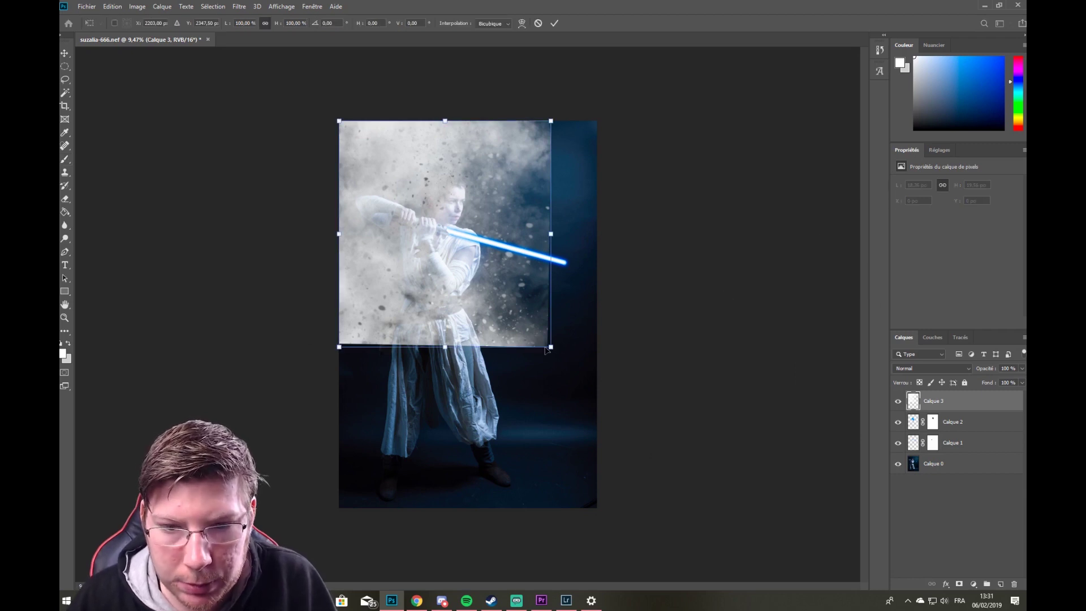
left_click_drag(550, 344, 741, 550)
left_click_drag(543, 364, 385, 345)
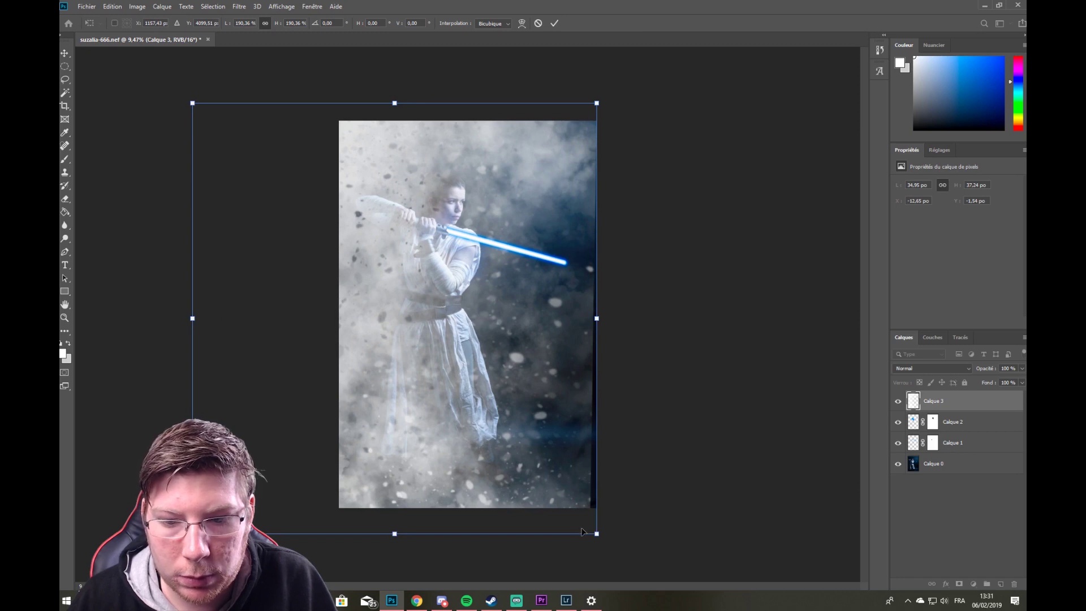
left_click_drag(551, 553, 589, 529)
left_click_drag(519, 330, 554, 311)
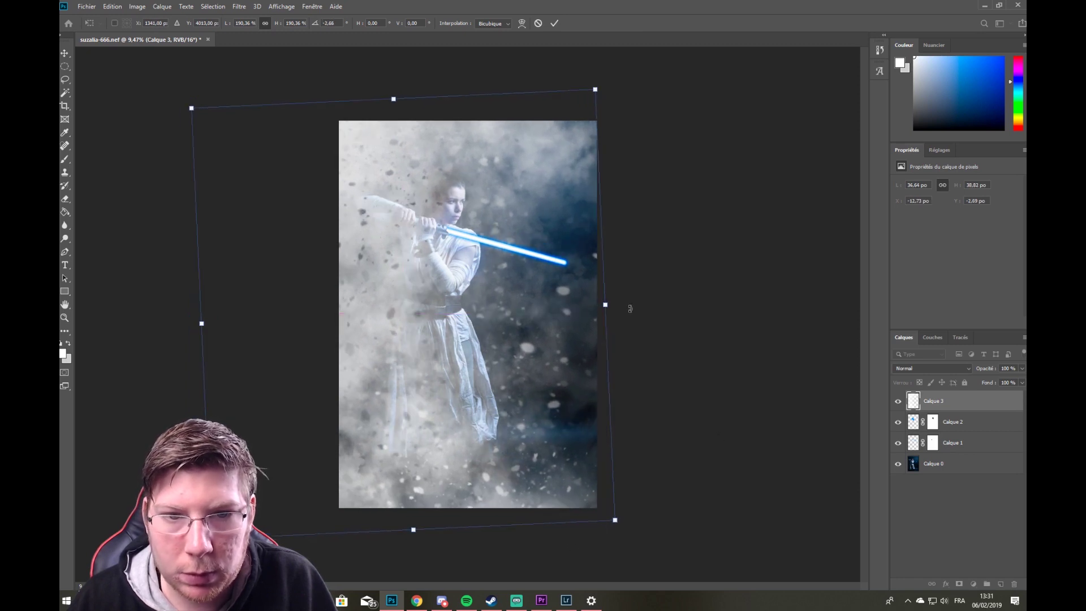
left_click(560, 26)
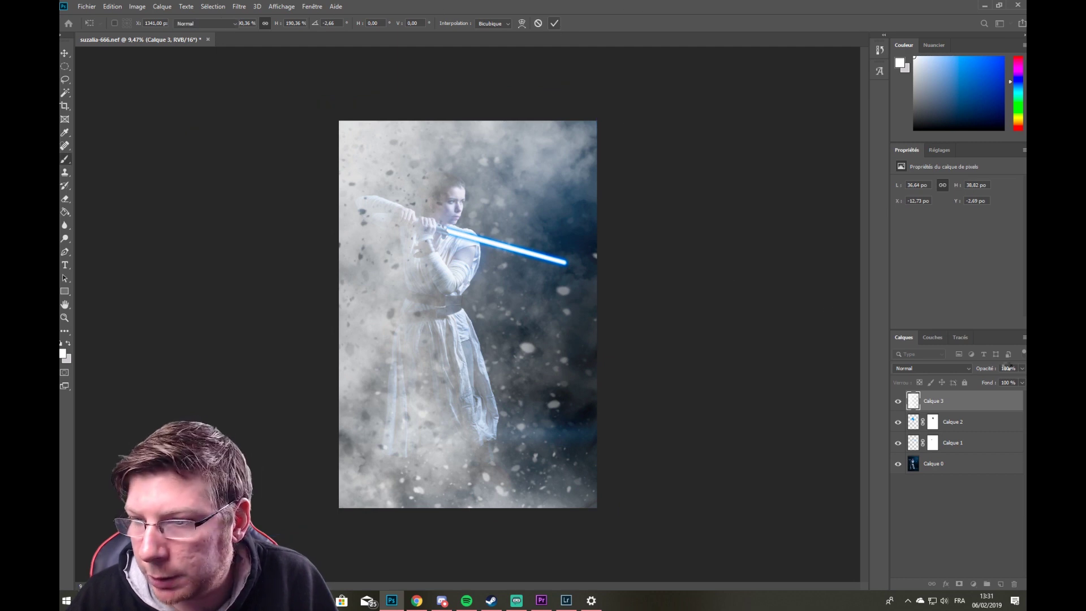
- Lower the opacity of Calque 3 to below 20% for a faint haze and reduce the brush size to 1853 px
left_click_drag(1000, 384, 982, 382)
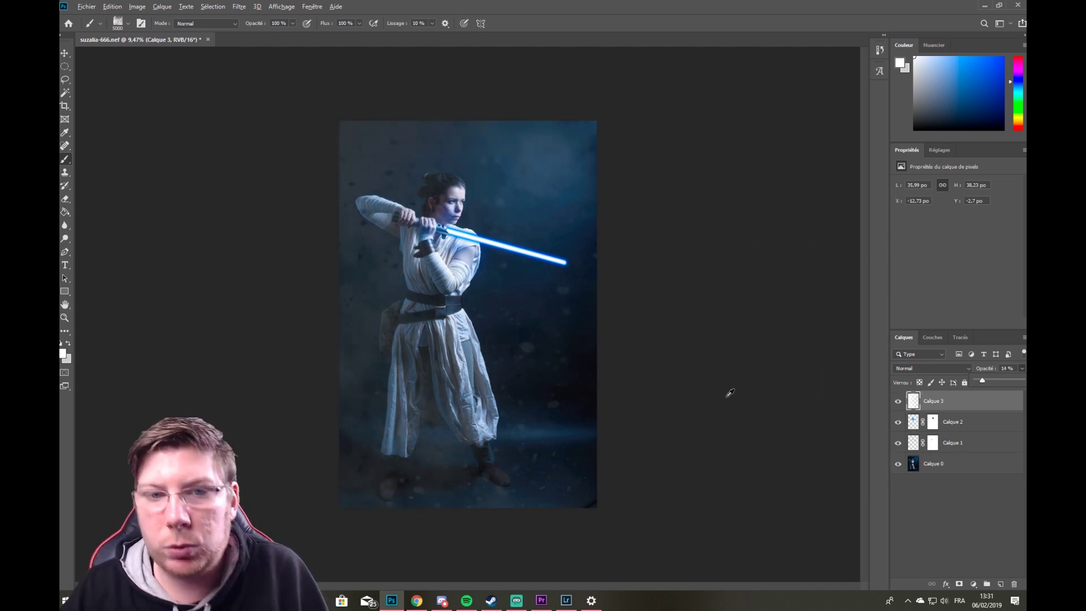
left_click_drag(456, 297, 372, 296, "alt")
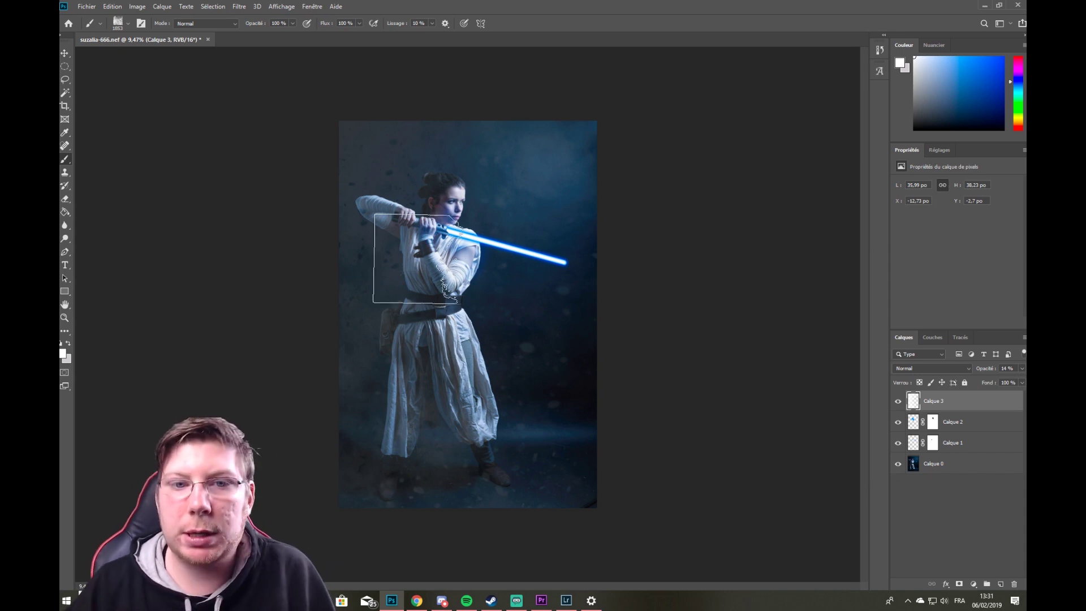
mouse_move(932, 398)
left_mouse_down()
mouse_move(950, 436)
mouse_move(958, 398)
left_mouse_up()
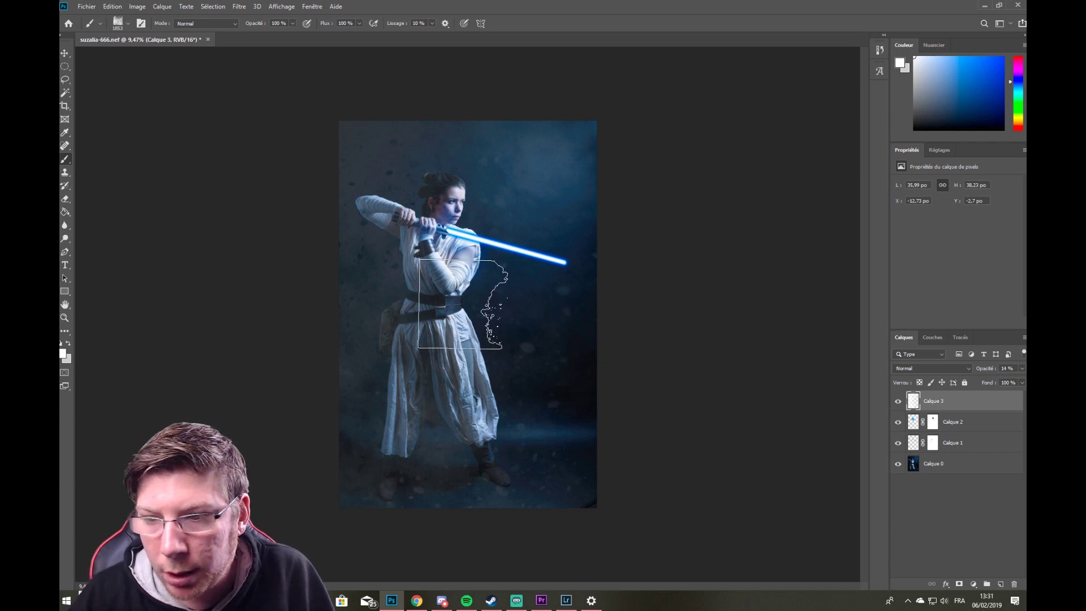
- Choose a particle splatter brush tip and stamp white flecks on a new layer, Calque 4, in the photo's upper right area
right_click(485, 308)
scroll(559, 432, "down", 6)
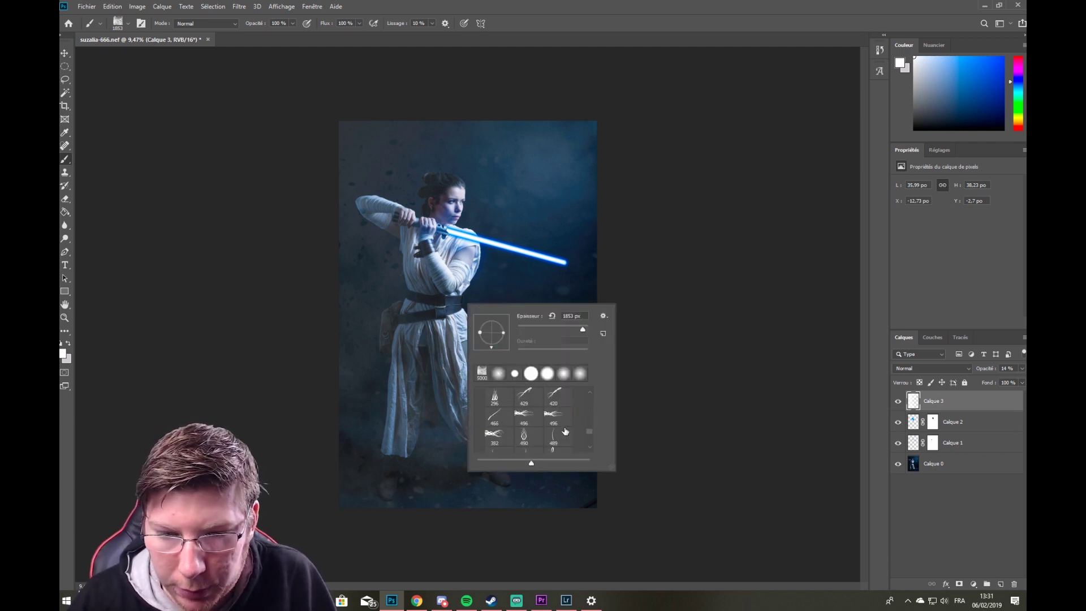
scroll(559, 432, "down", 4)
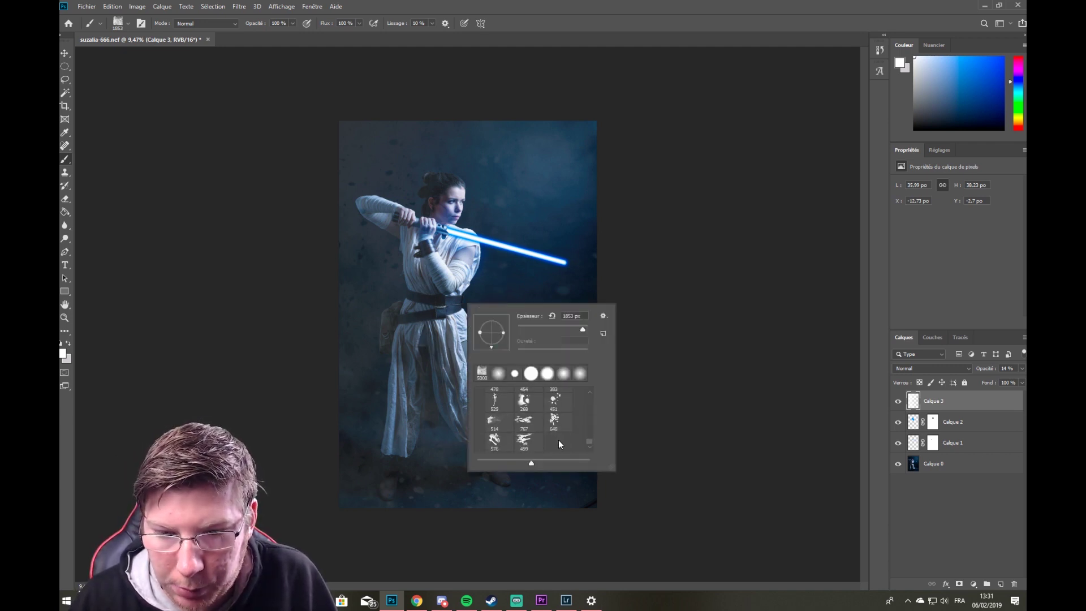
scroll(591, 435, "up", 10)
left_click(499, 417)
left_click_drag(394, 366, 475, 365)
mouse_move(514, 334)
left_mouse_down()
mouse_move(498, 333)
mouse_move(523, 338)
left_mouse_up()
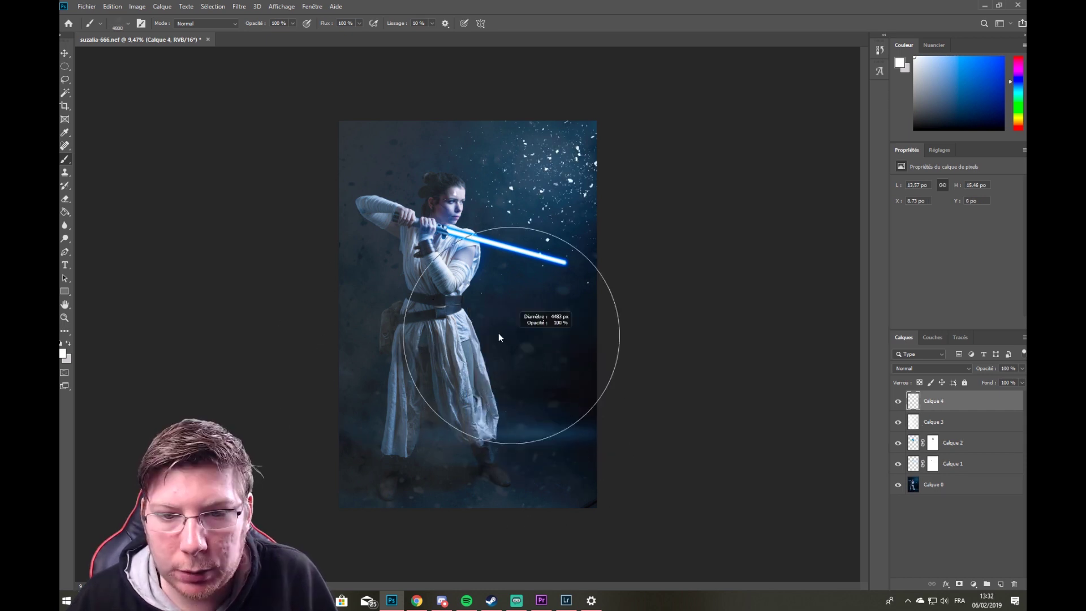
- Stamp other particle brush tips on Calque 4 over the lower right part and the left half of the photo
right_click(517, 338)
left_click(586, 453)
left_click(518, 310)
left_click(540, 430)
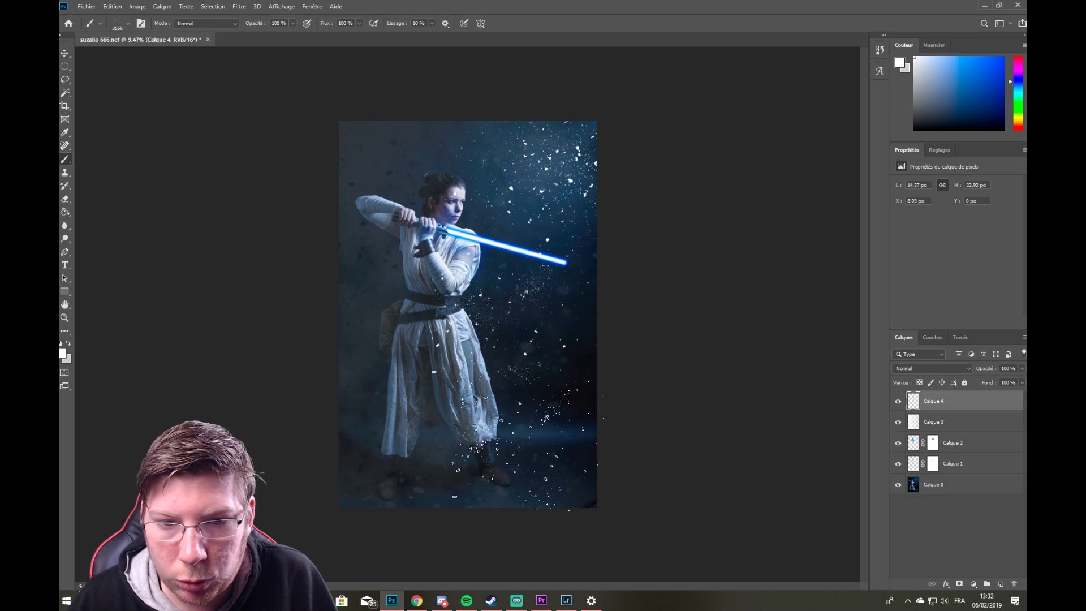
right_click(517, 258)
double_click(611, 373)
left_click(390, 210)
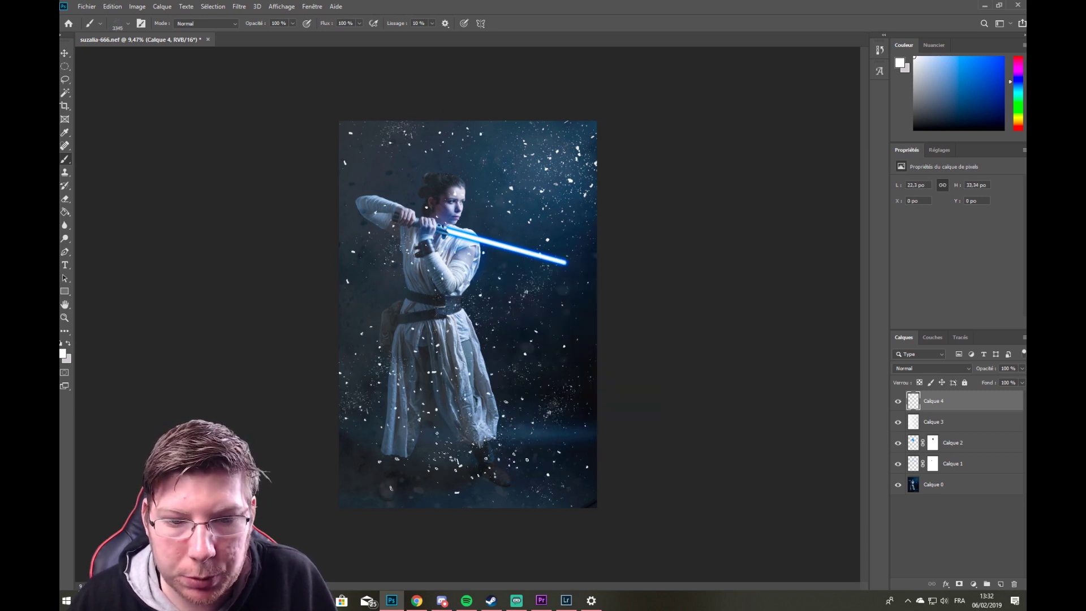
- Switch to a fine-speck brush tip and stamp small particles around the subject on Calque 4
right_click(496, 467)
double_click(518, 481)
left_click(400, 340)
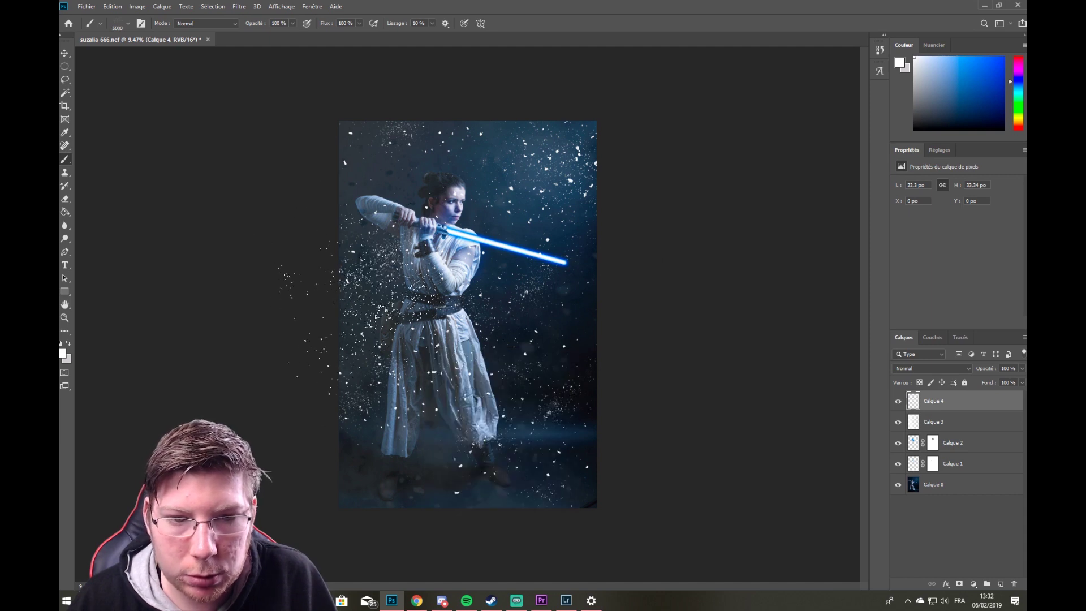
left_click(424, 238)
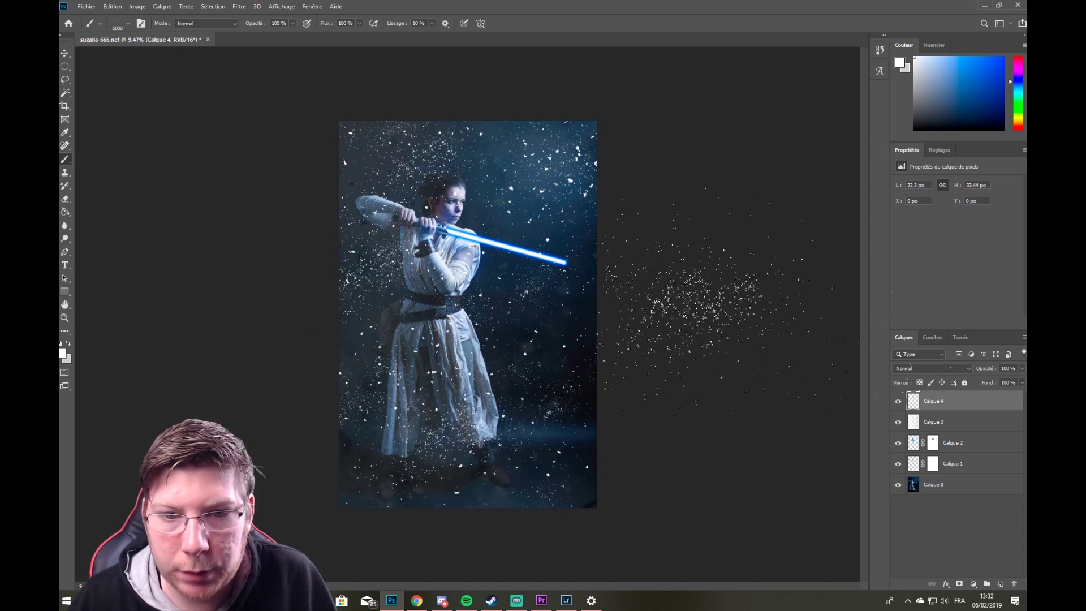
- Apply a Gaussian Blur with a radius of 33.2 pixels to the particles on Calque 4
left_click(247, 7)
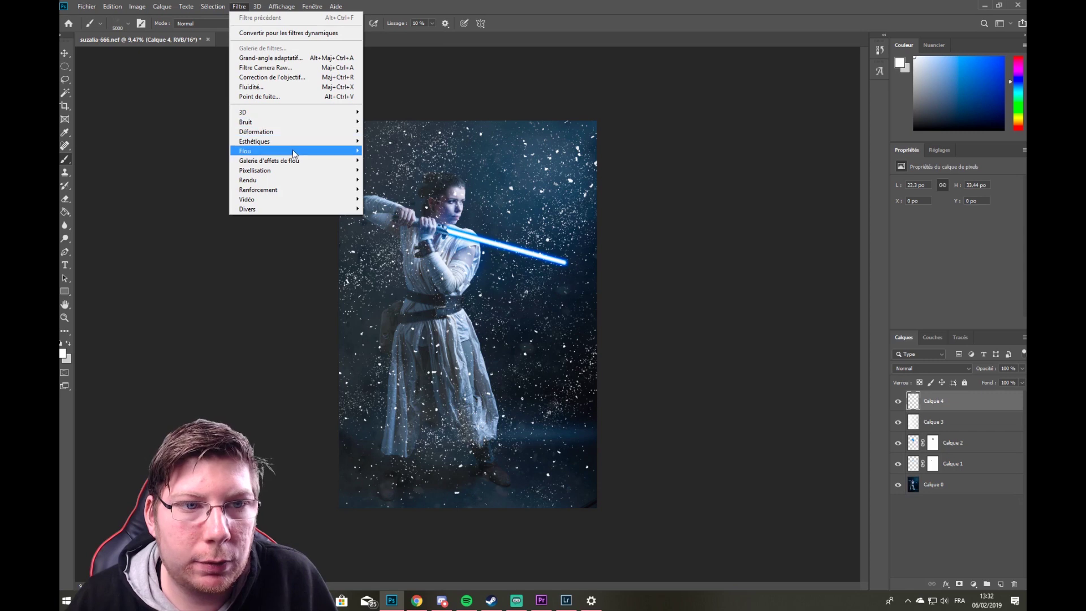
mouse_move(297, 153)
left_click(396, 199)
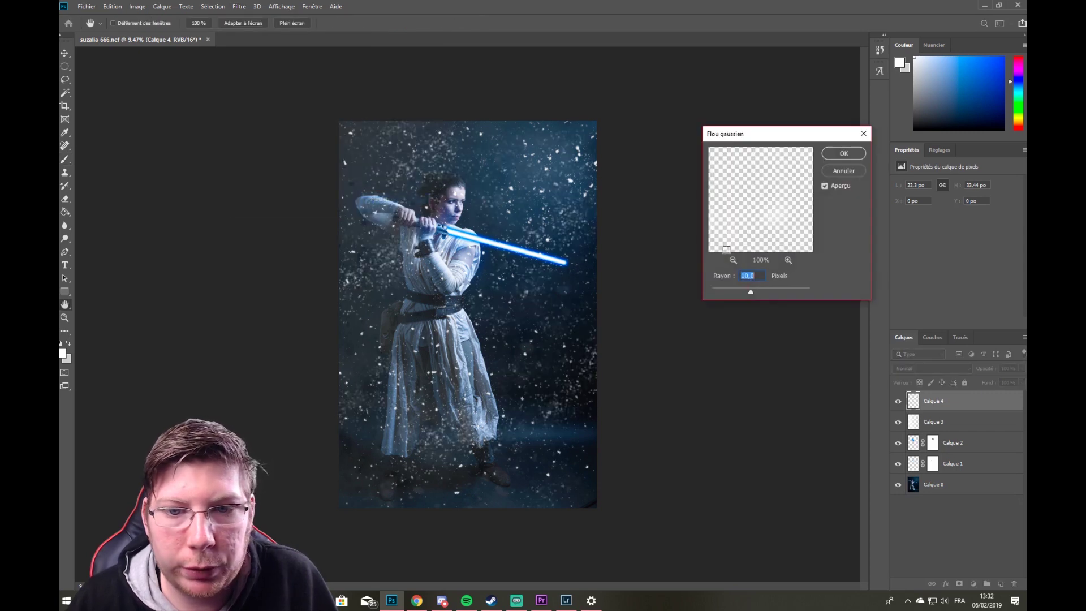
left_click_drag(754, 293, 766, 294)
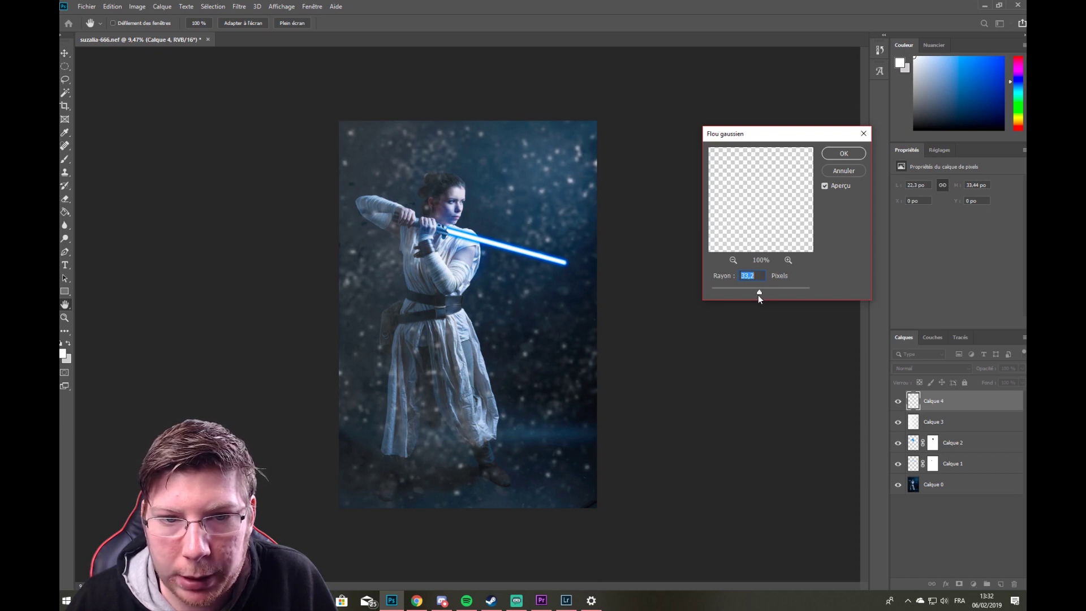
left_click(842, 156)
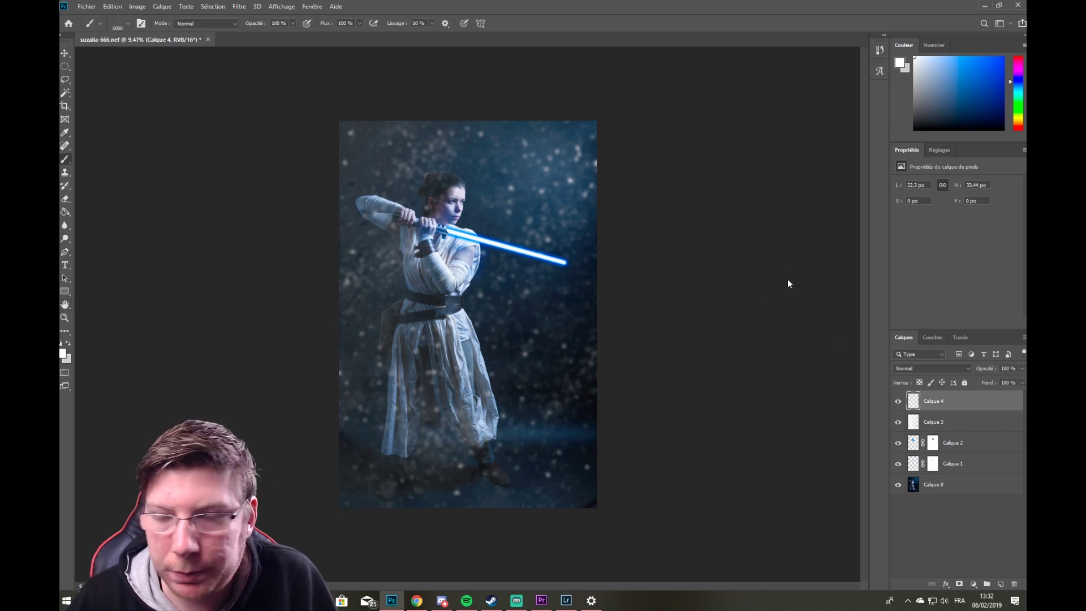
- Apply a directional (motion) blur to Calque 4 with an angle of 28° and a distance of 215 pixels
mouse_move(548, 273)
left_mouse_down()
mouse_move(528, 273)
mouse_move(513, 304)
left_mouse_up()
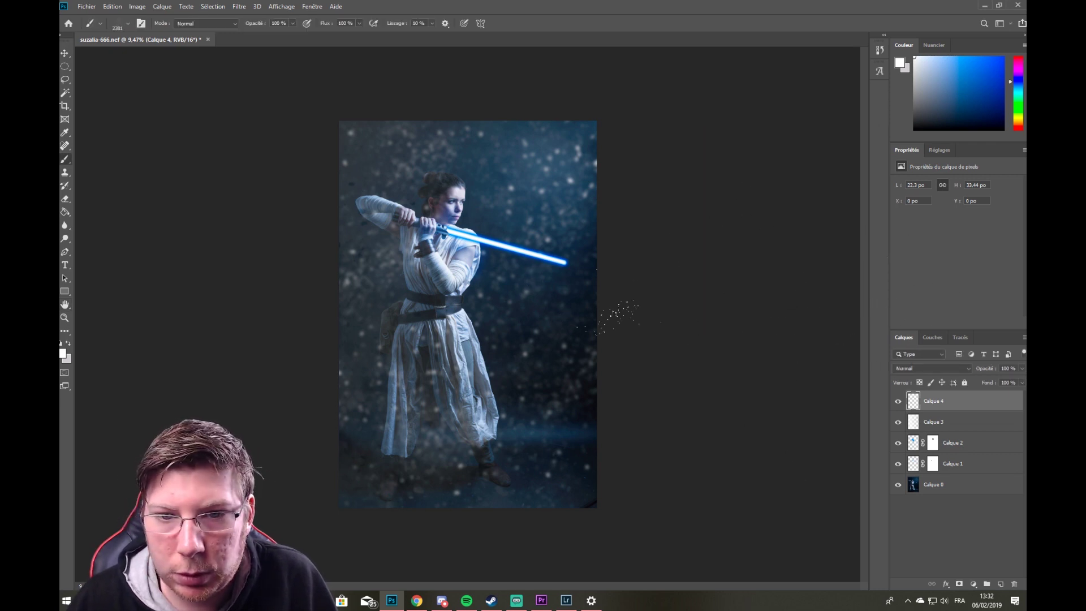
left_click(239, 6)
mouse_move(285, 152)
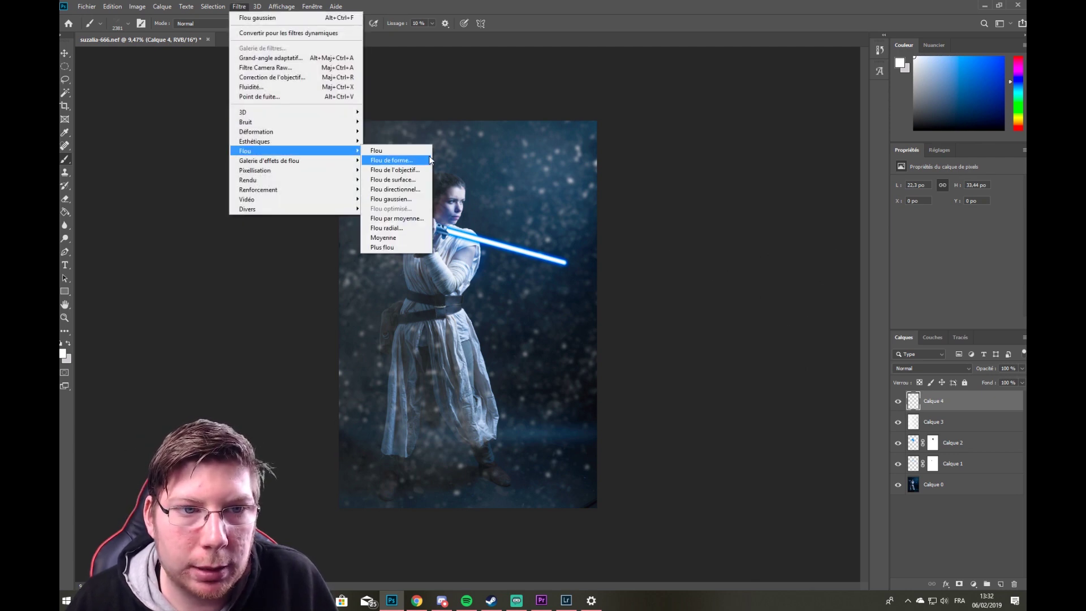
left_click(395, 189)
mouse_move(780, 311)
left_mouse_down()
mouse_move(791, 311)
mouse_move(739, 310)
mouse_move(764, 311)
left_mouse_up()
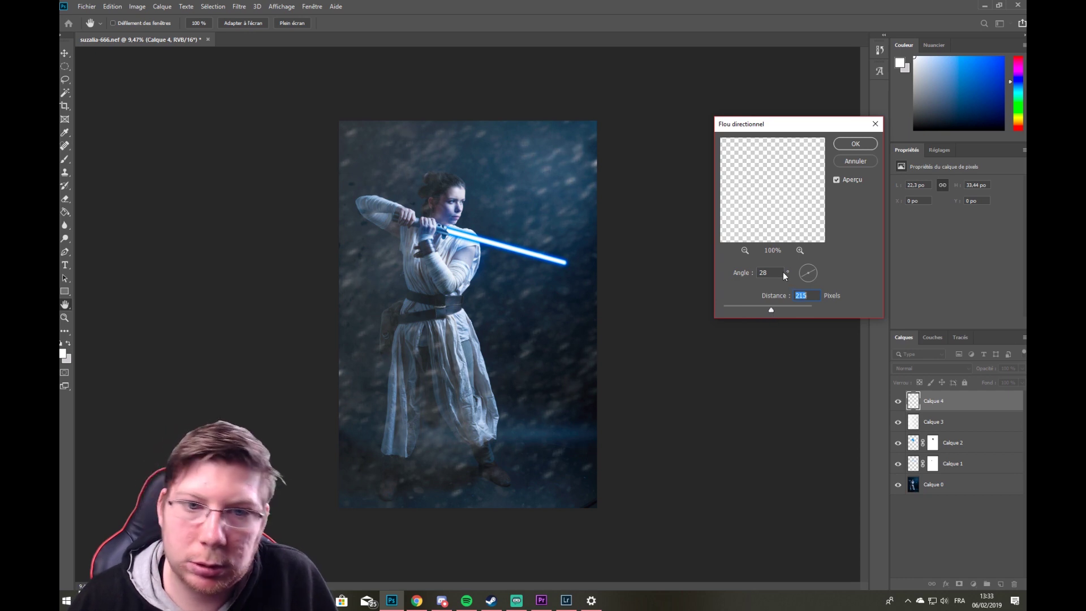
left_click(845, 145)
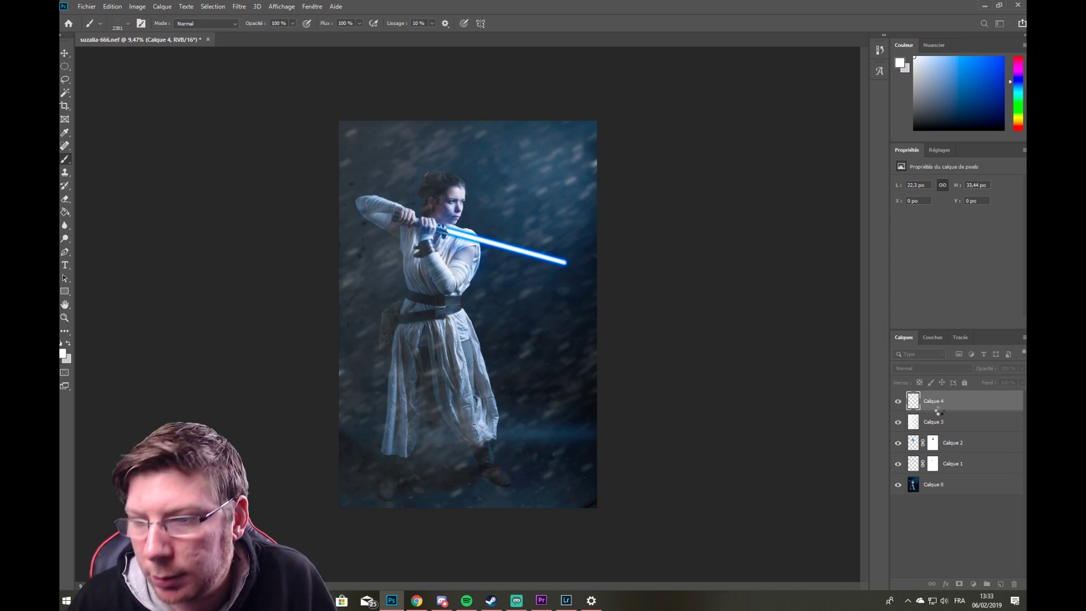
- Set the opacity of Calque 4 to 48% and add a layer mask to it
left_click(1022, 371)
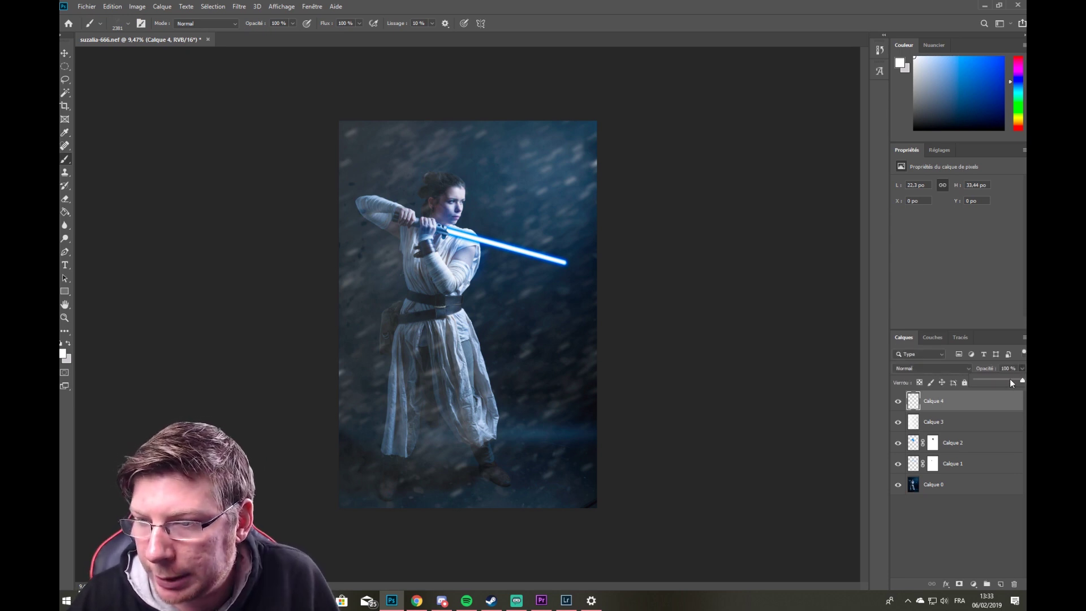
left_click_drag(1003, 379, 1001, 379)
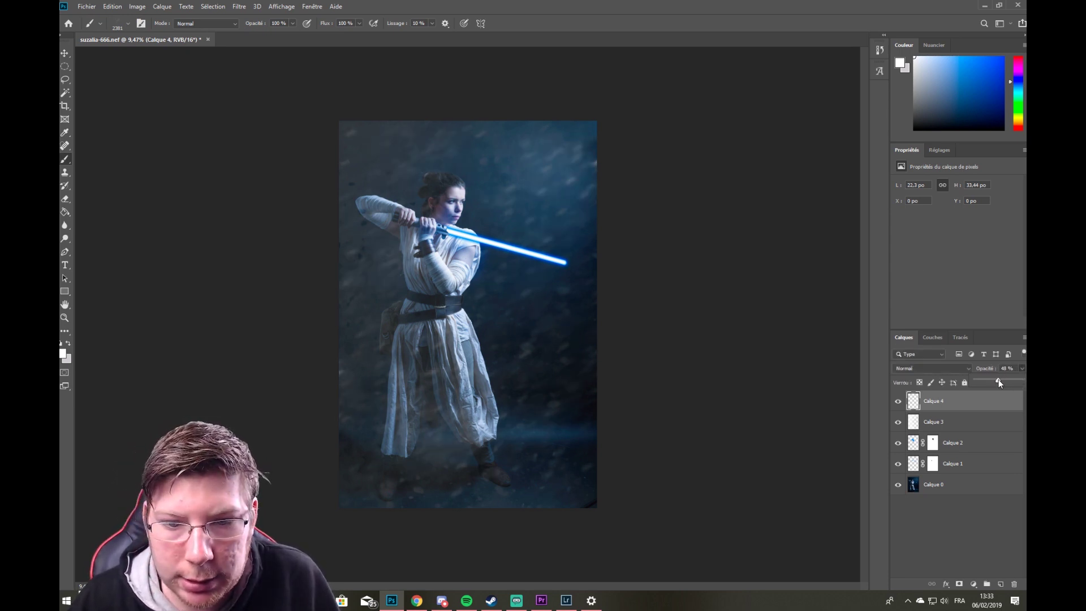
left_click(977, 409)
left_click(959, 584)
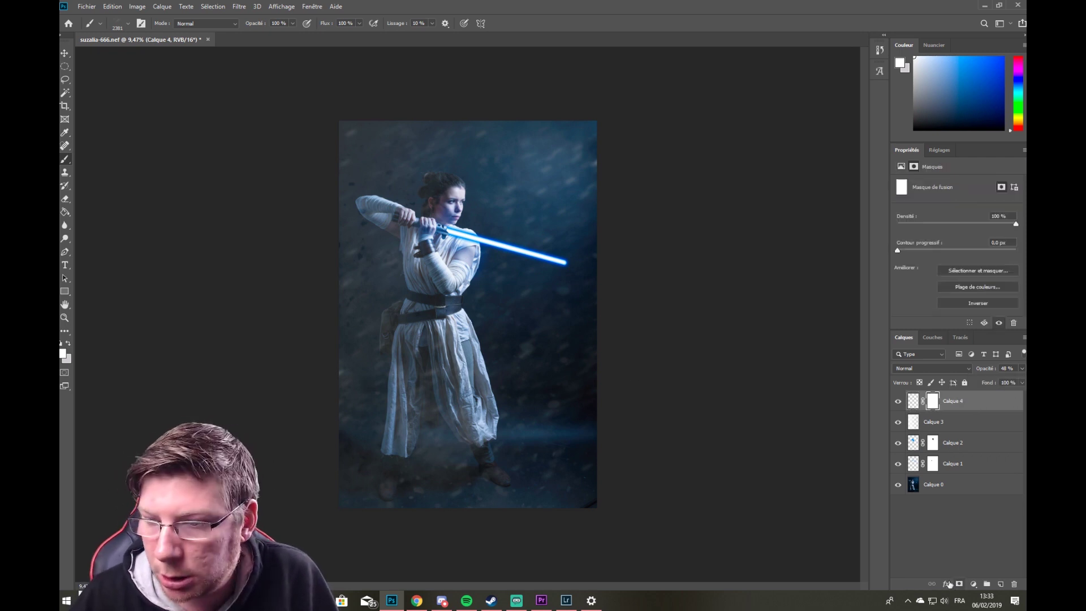
- Paint on the Calque 4 mask with a soft round black brush at 22% opacity to fade the particles over the subject and background
right_click(371, 259)
left_click(471, 337)
left_click_drag(418, 218, 405, 217)
left_click_drag(484, 296, 476, 296)
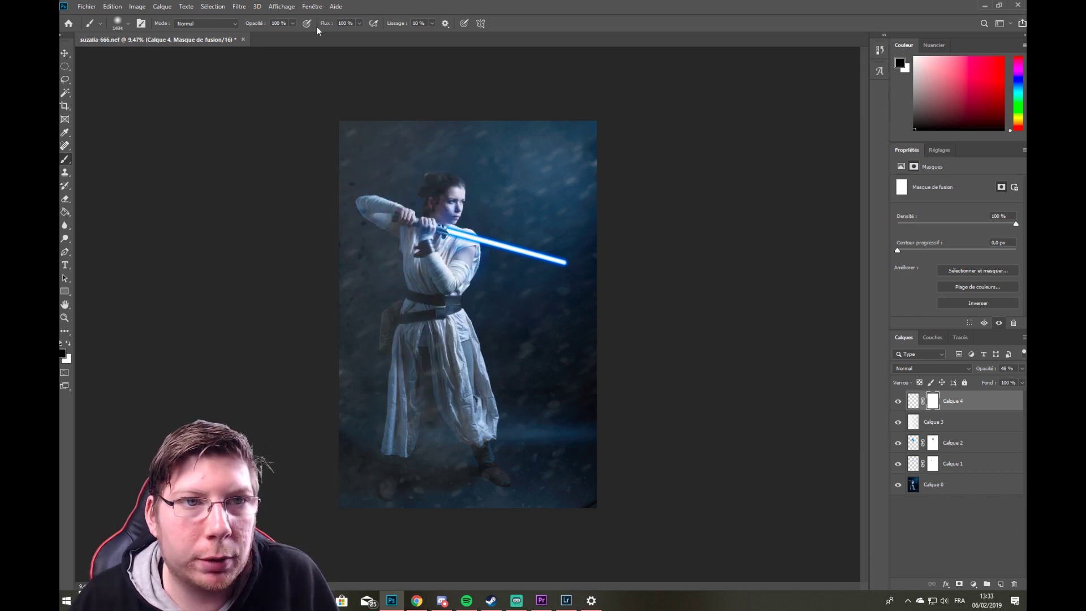
left_click(293, 25)
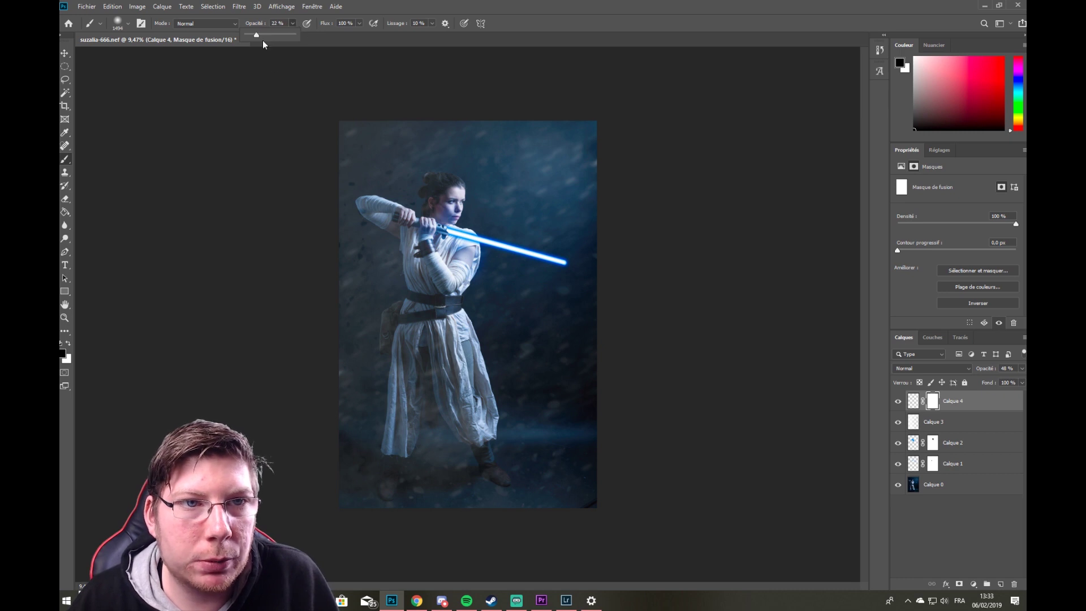
mouse_move(356, 187)
left_mouse_down()
mouse_move(412, 152)
mouse_move(370, 227)
mouse_move(460, 180)
left_mouse_up()
left_click_drag(412, 324, 486, 319)
mouse_move(401, 395)
left_mouse_down()
mouse_move(489, 369)
mouse_move(478, 389)
mouse_move(593, 328)
mouse_move(498, 419)
mouse_move(495, 409)
mouse_move(524, 410)
mouse_move(373, 423)
mouse_move(462, 287)
mouse_move(340, 378)
mouse_move(335, 327)
mouse_move(536, 467)
mouse_move(591, 447)
mouse_move(400, 525)
mouse_move(328, 501)
mouse_move(459, 441)
mouse_move(481, 444)
mouse_move(310, 467)
mouse_move(523, 370)
mouse_move(698, 450)
left_mouse_up()
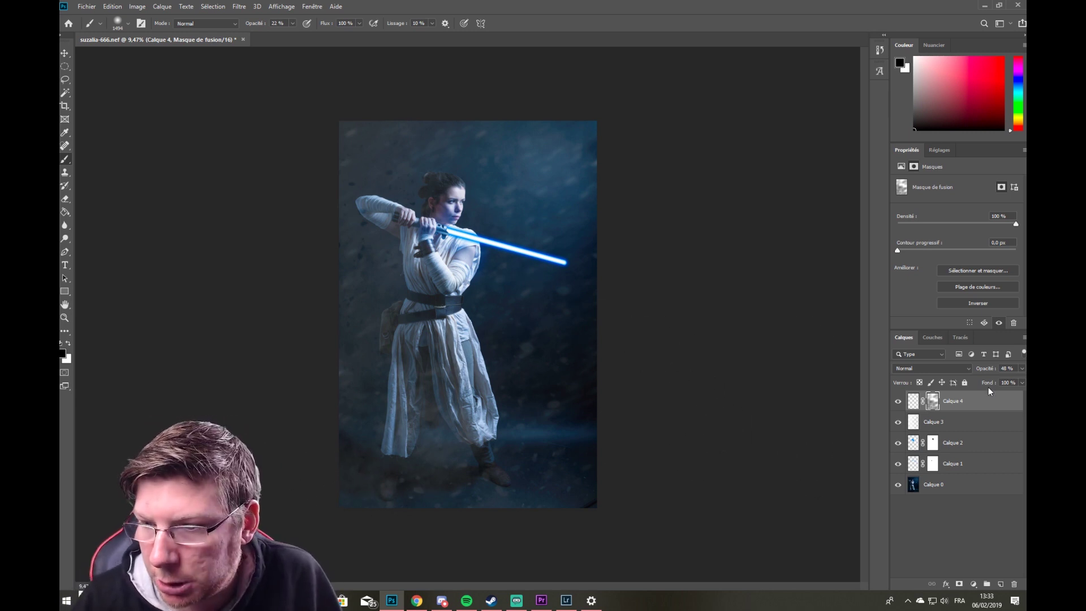
- Target the pixels of Calque 4 instead of its mask and set the foreground colour to dark blue (00179b)
left_click(988, 402)
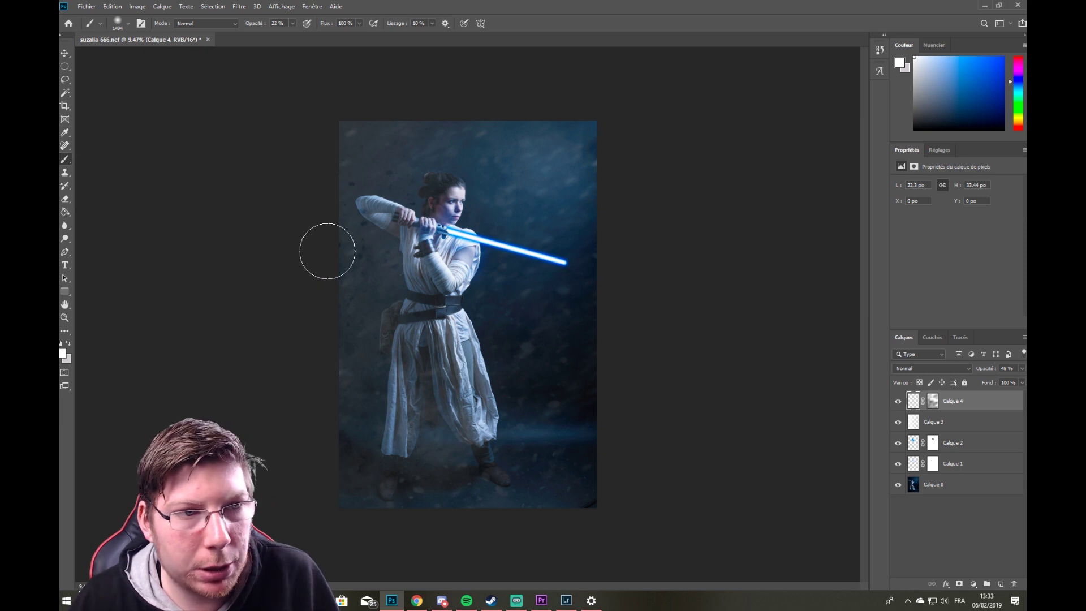
left_click(63, 354)
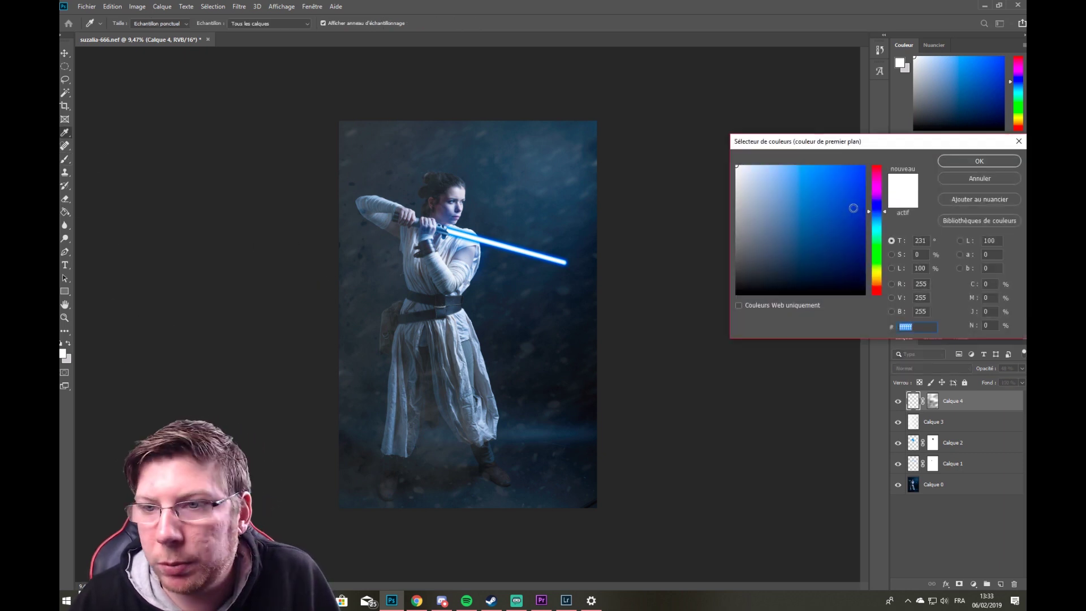
left_click(862, 168)
left_click(980, 162)
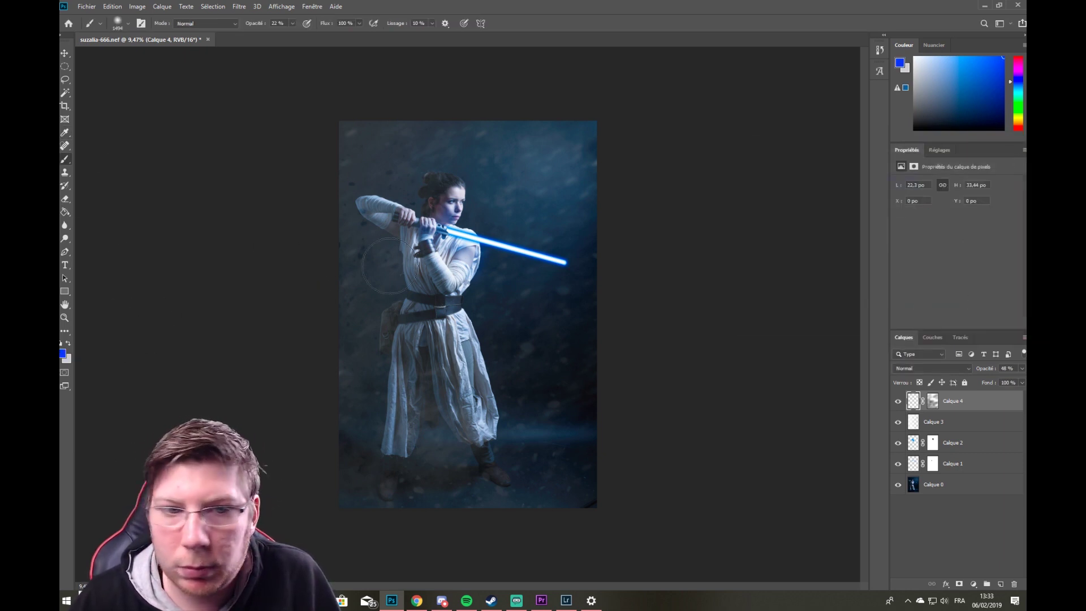
left_click(63, 352)
left_click(864, 216)
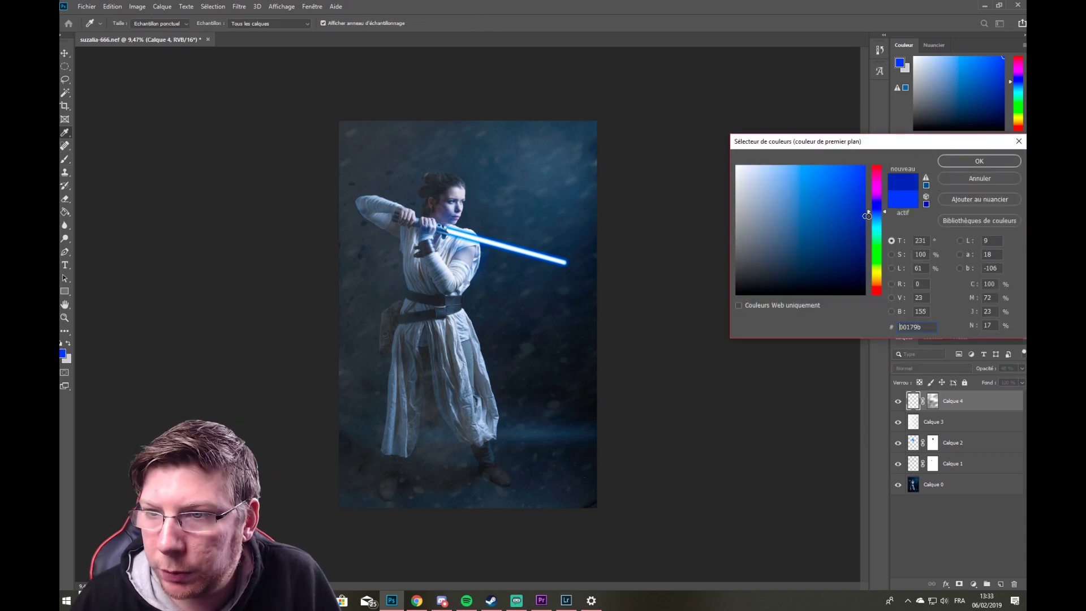
left_click(957, 163)
- Set the background colour to a saturated orange
left_click(67, 358)
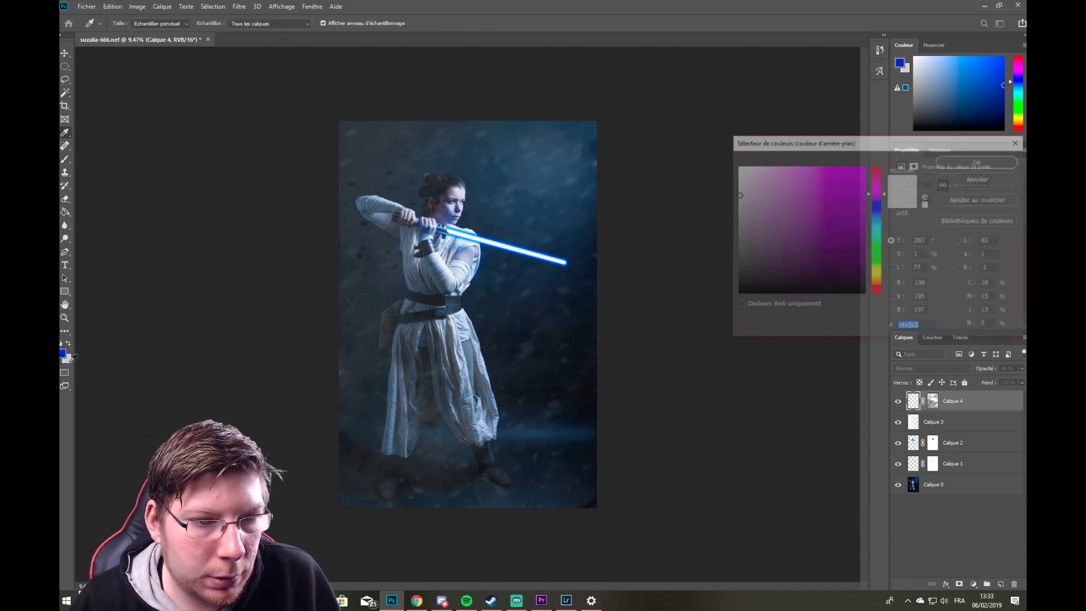
left_click_drag(877, 279, 876, 282)
left_click(864, 167)
left_click(979, 162)
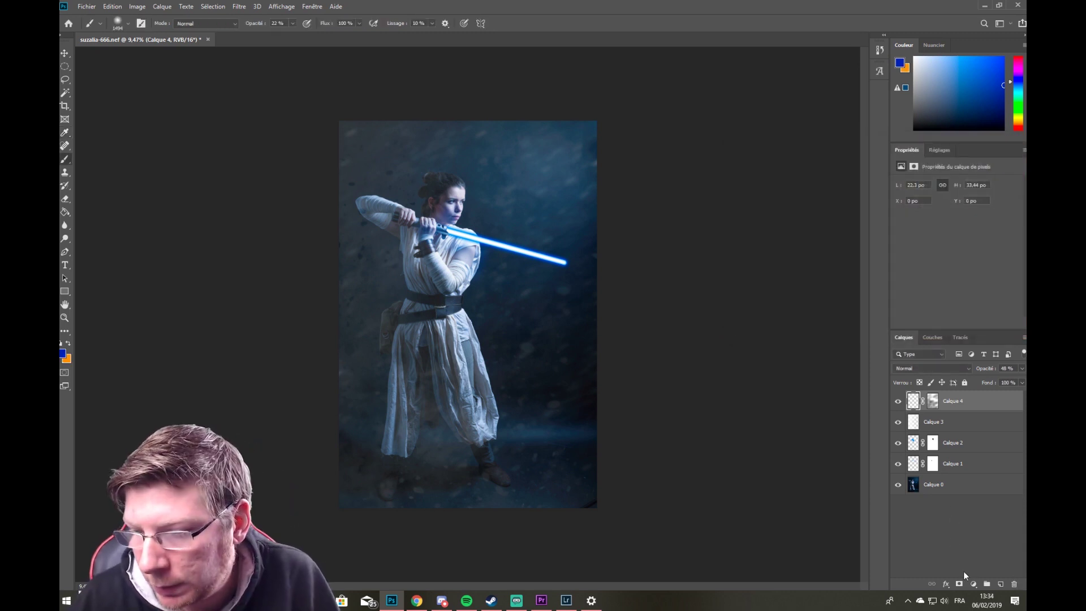
- Add a blue-to-orange gradient map adjustment layer above Calque 4, blended with Lumière tamisée at 28% opacity
left_click(973, 584)
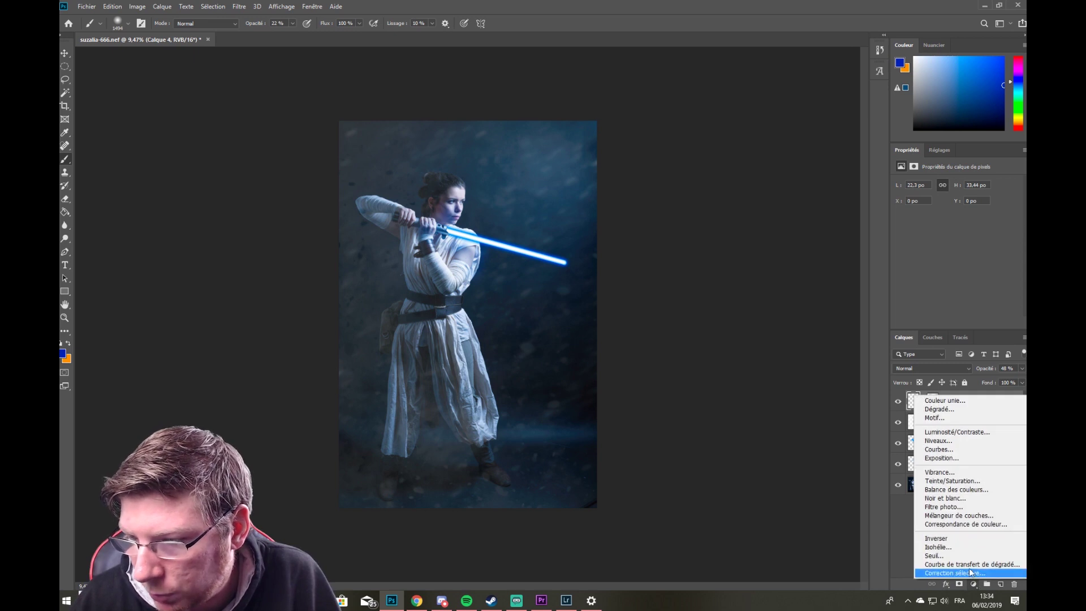
left_click(972, 565)
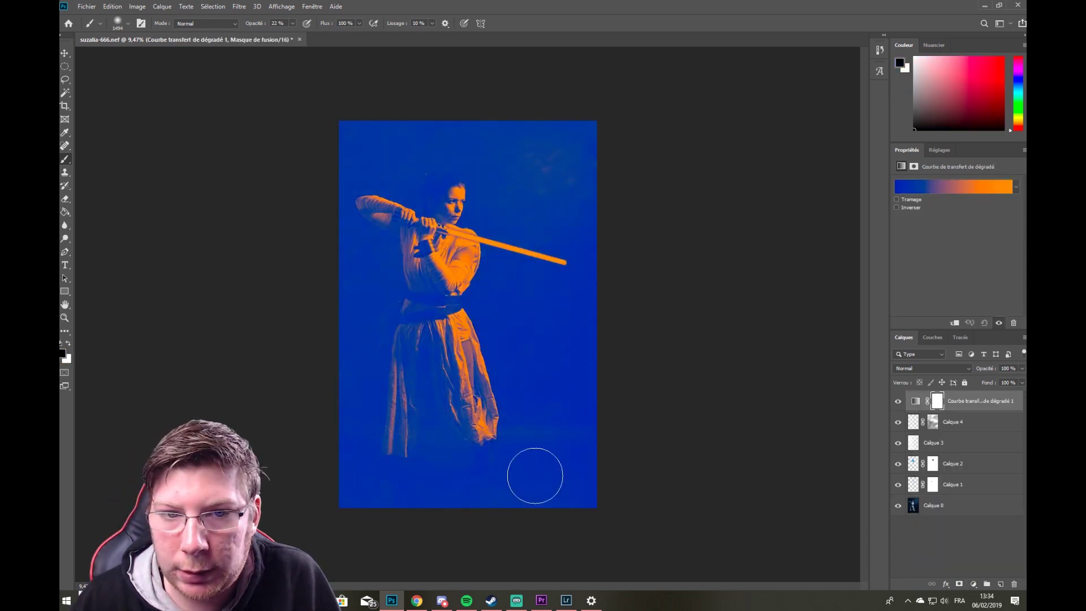
left_click(949, 369)
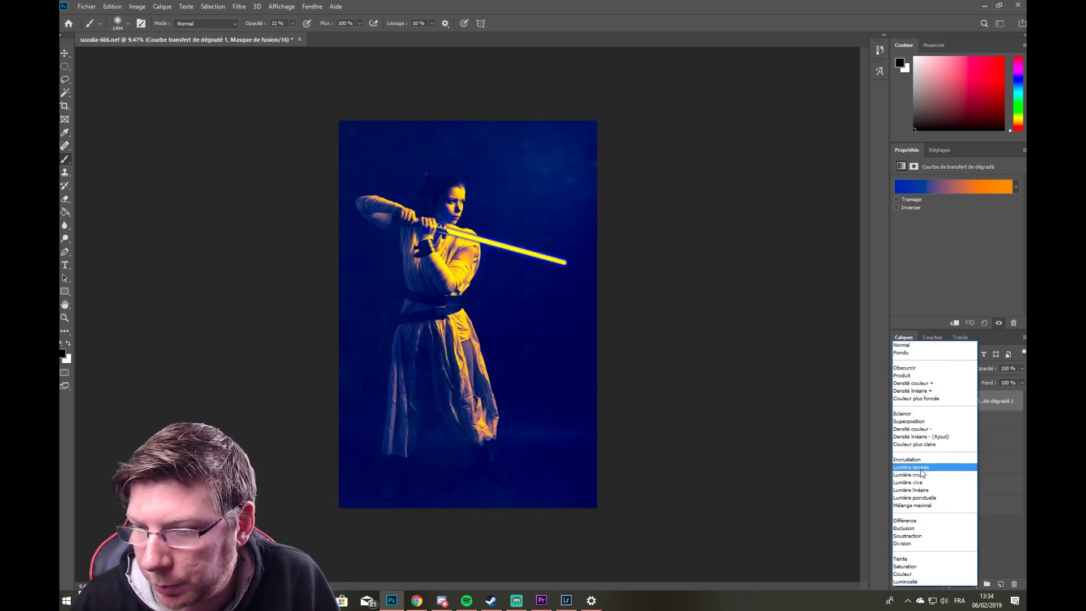
left_click(921, 468)
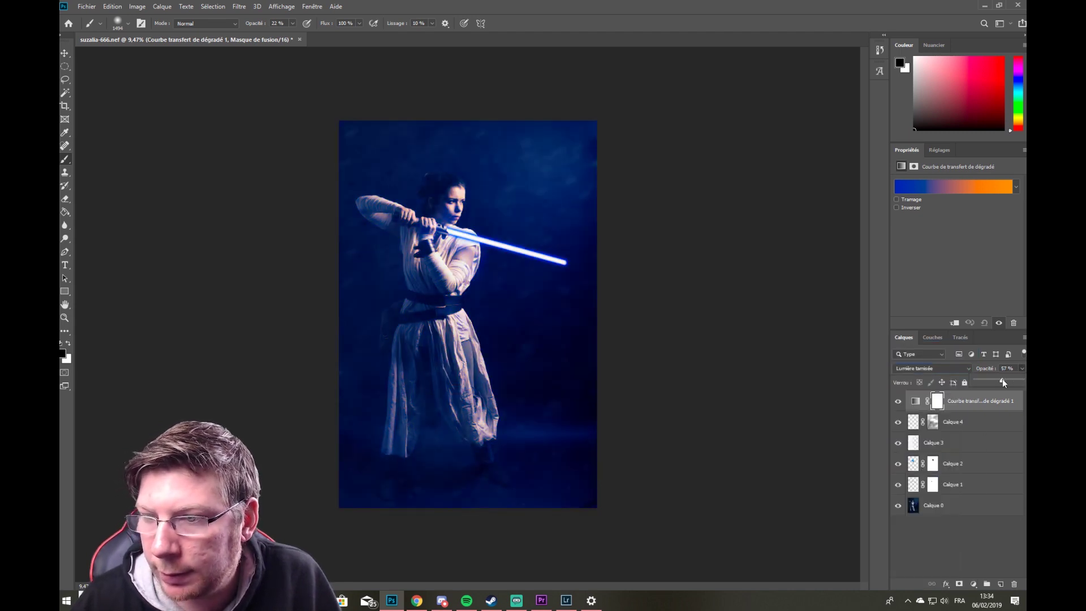
left_click_drag(1002, 379, 996, 378)
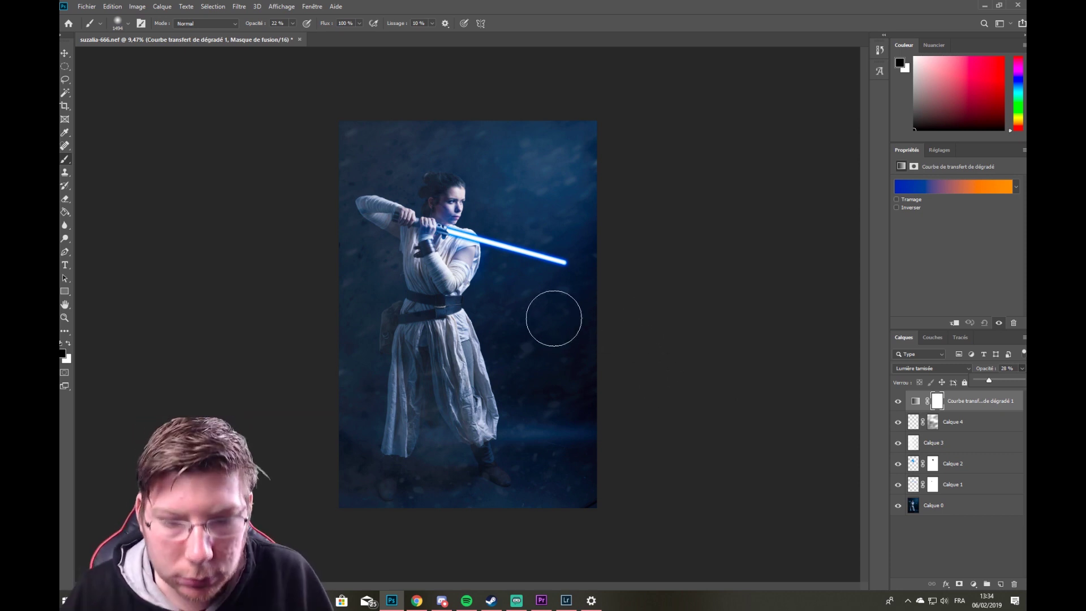
- Shrink the brush for retouching the photo's lower-right corner and add a new empty layer directly above Calque 0
scroll(552, 516, "up", 4)
left_click_drag(600, 514, 550, 377)
scroll(589, 439, "up", 9)
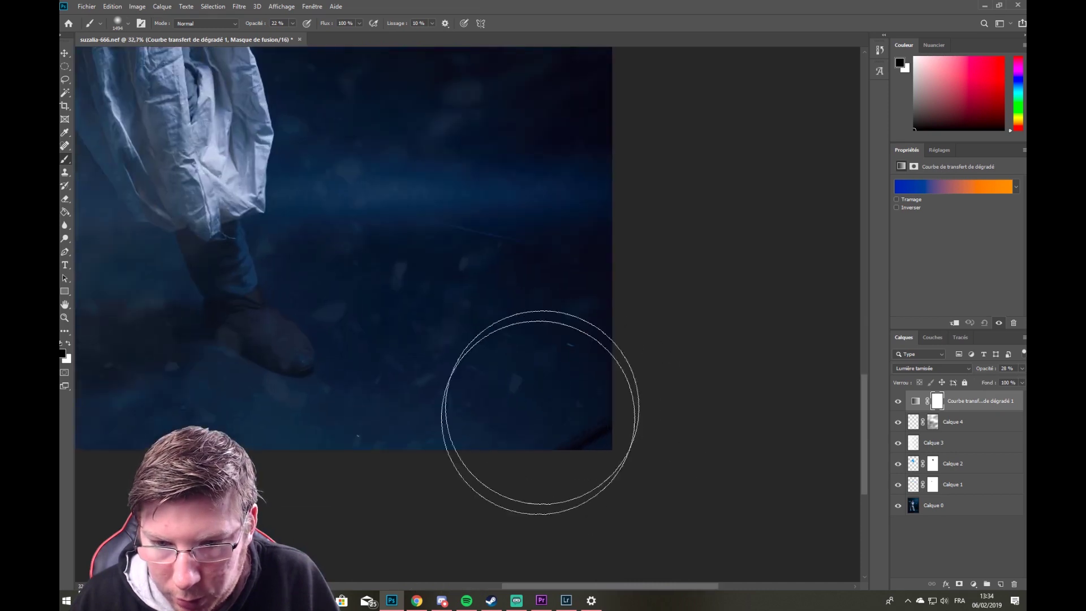
left_click_drag(613, 452, 458, 387)
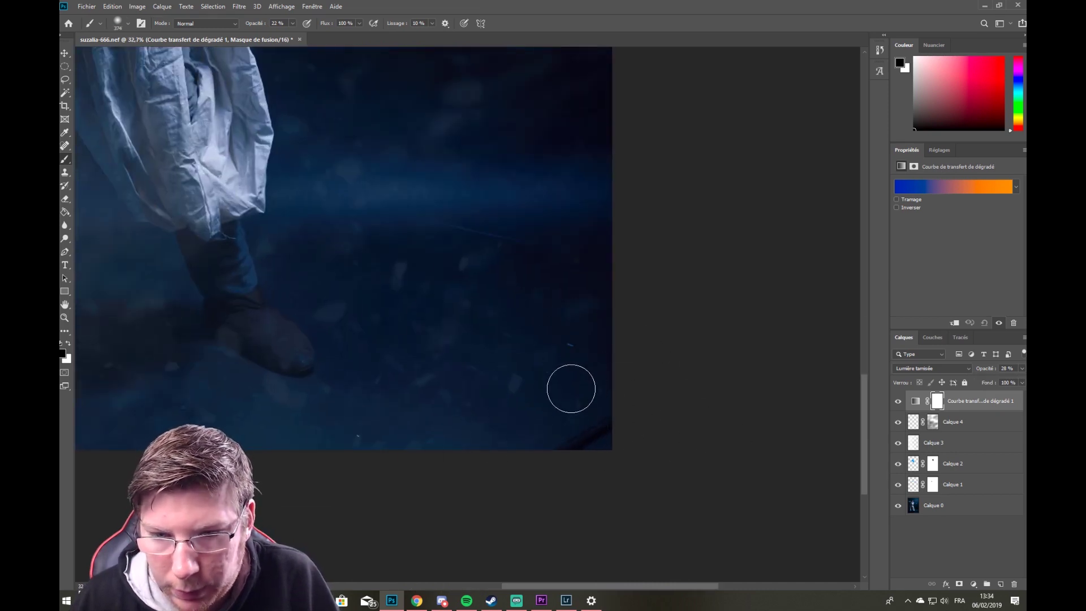
left_click(937, 507)
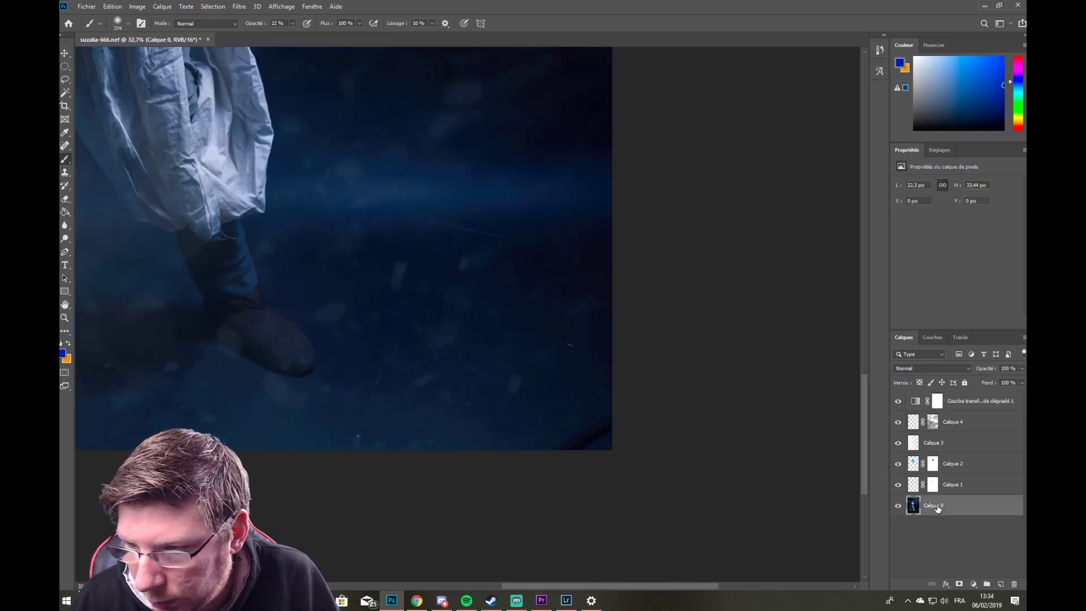
key("ctrl+shift+n")
left_click(651, 187)
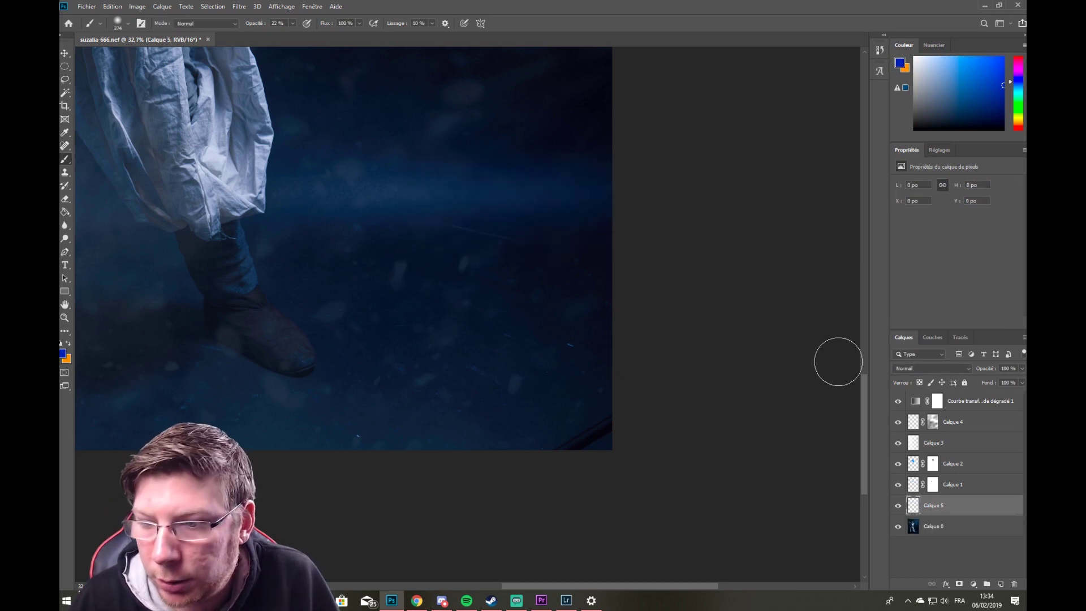
- Leave only Calque 0 and Calque 5 visible, and sample the dark blue floor colour near the lower-right corner of the photo
key("alt")
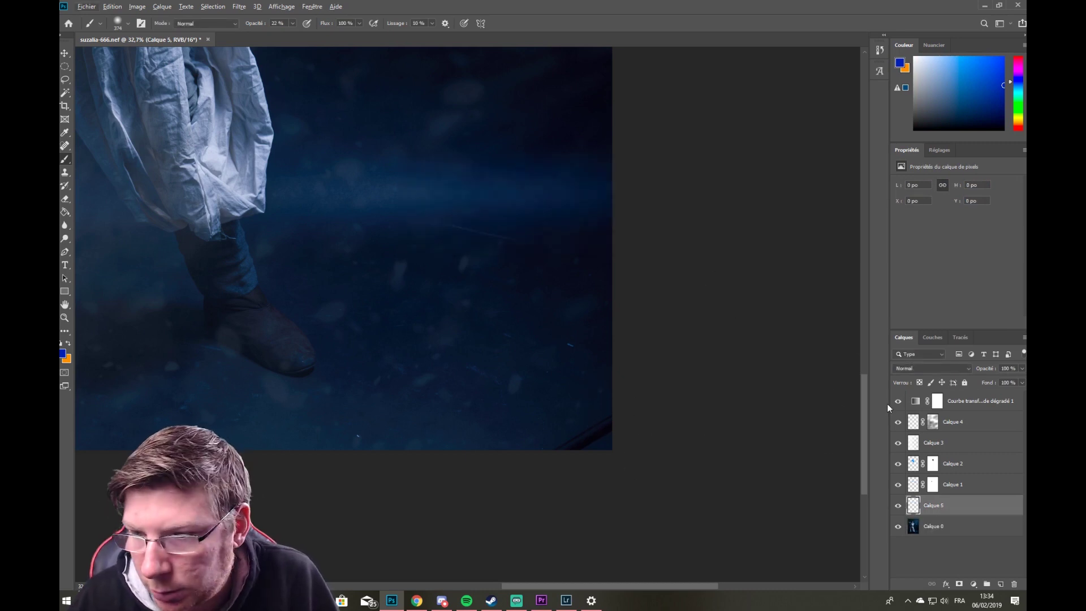
left_click(899, 505)
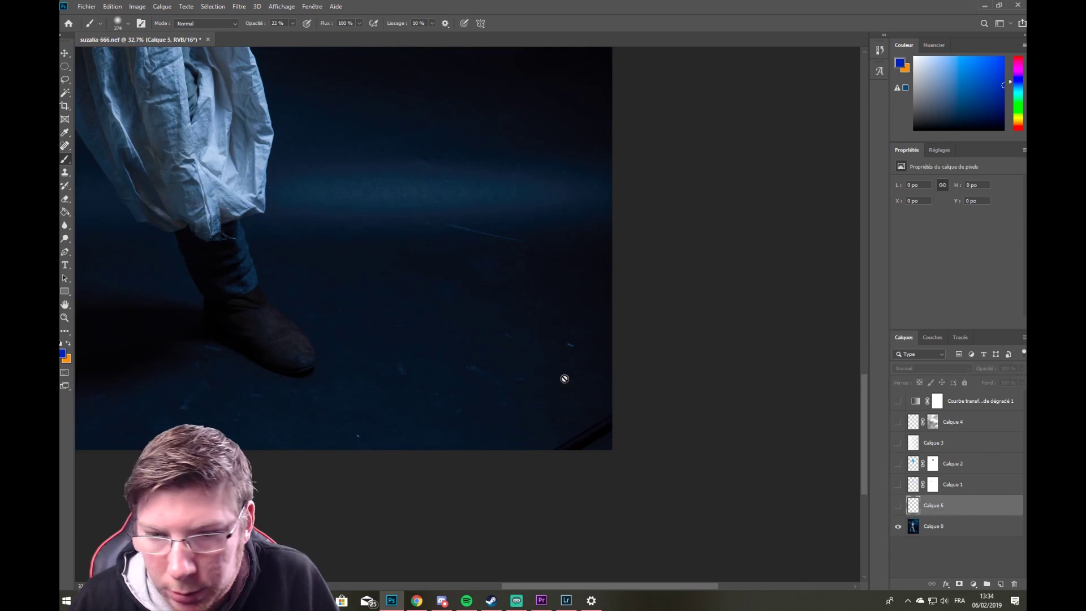
left_click_drag(571, 425, 600, 437)
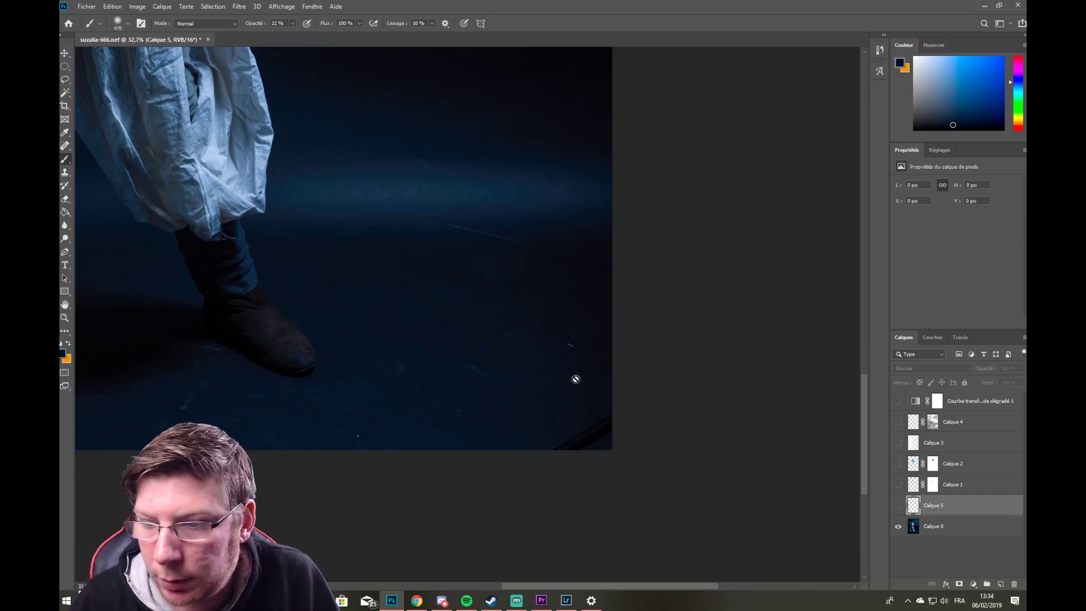
left_click(898, 505)
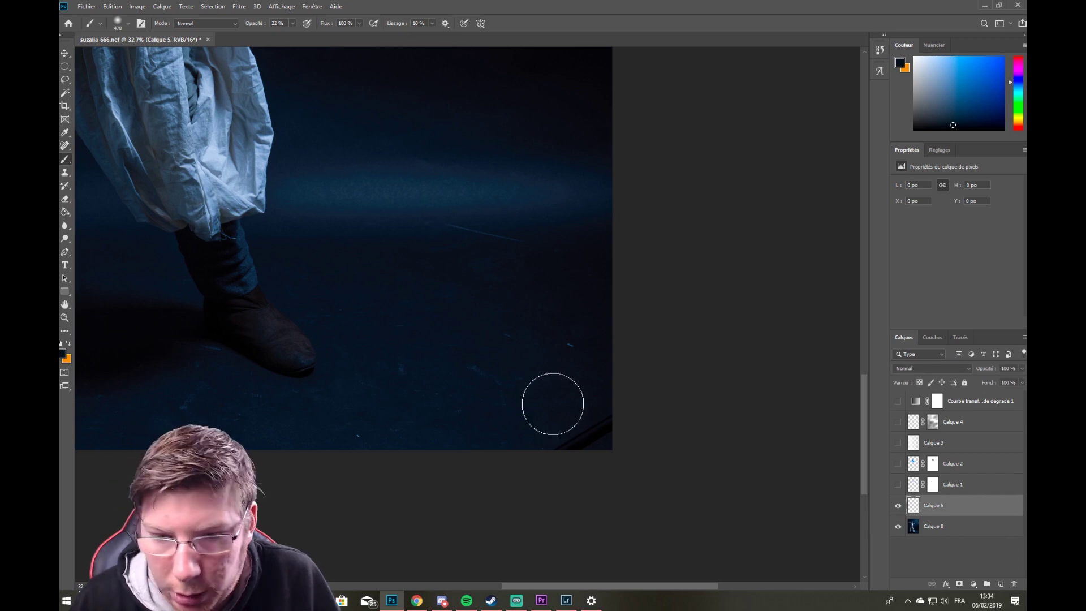
- Paint the sampled dark blue on Calque 5 over the dark line in the photo's lower-right corner, and show all layers again
left_click_drag(521, 439, 675, 445)
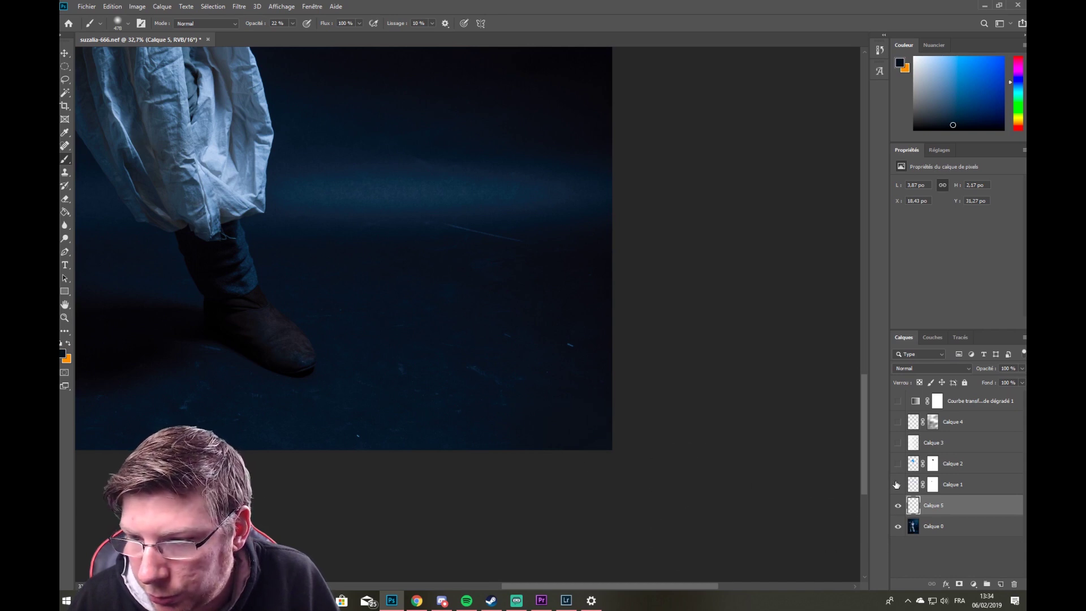
left_click_drag(897, 465, 897, 401)
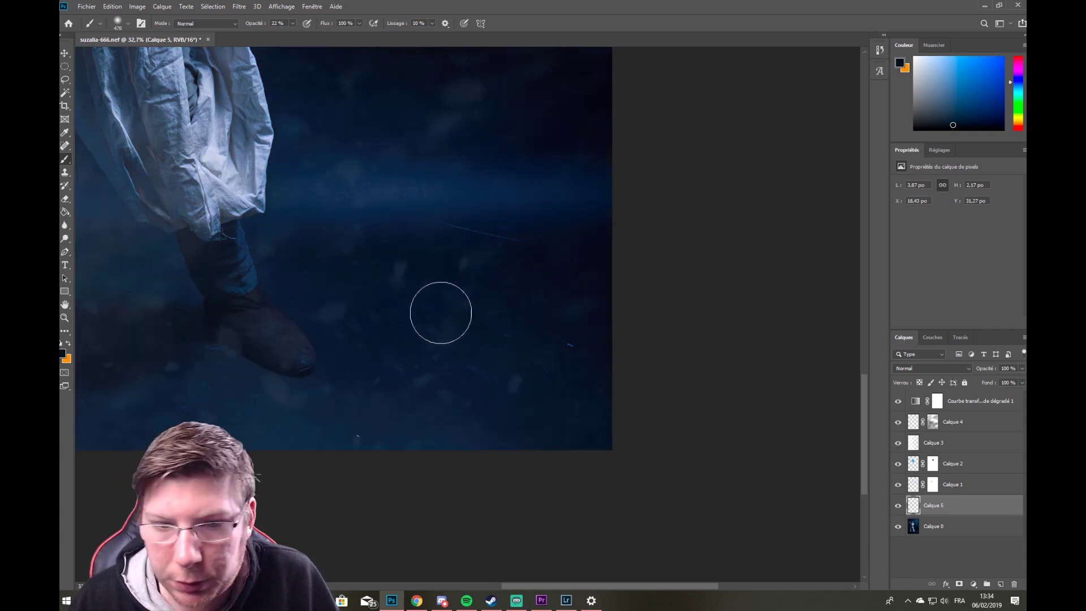
scroll(354, 279, "down", 6)
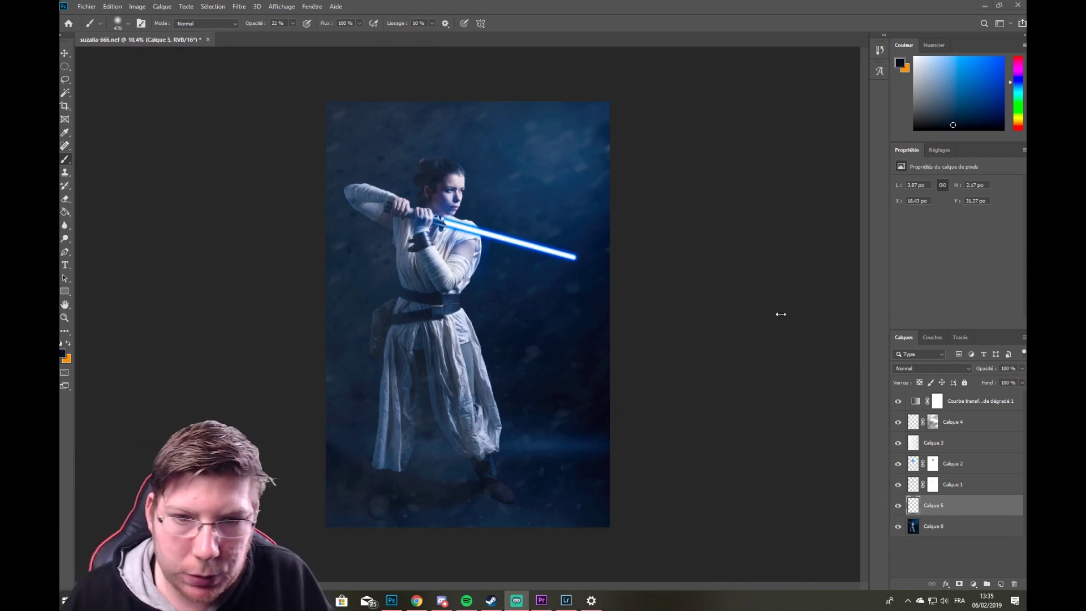